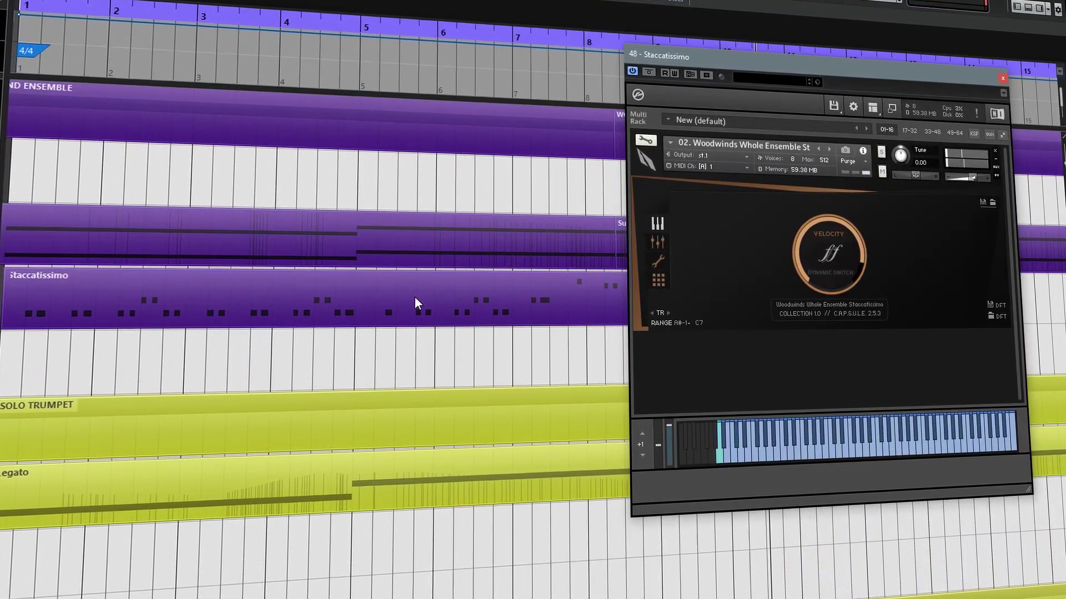
Step: Select the Staccatissimo part in the demo project's arrangement and scroll through it
{"action": "left_click", "coordinate": [412, 300]}
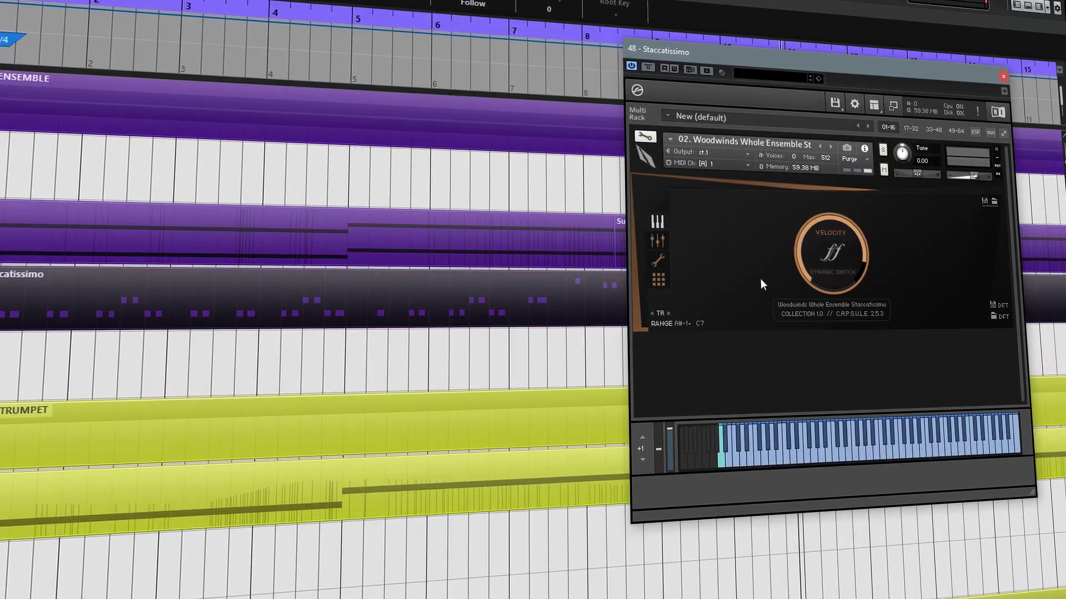
{"action": "scroll", "coordinate": [477, 300], "scroll_direction": "down", "scroll_amount": 3}
{"action": "scroll", "coordinate": [491, 312], "scroll_direction": "up", "scroll_amount": 3}
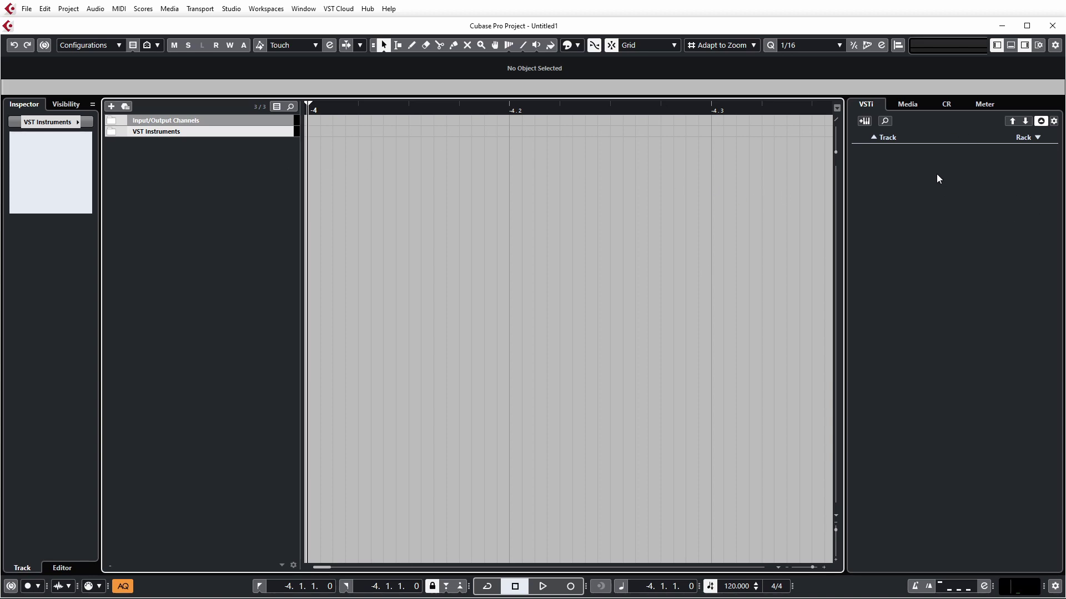
Step: Load Kontakt as a rack instrument via a 'kon' search and create its Kontakt 01 MIDI track
{"action": "right_click", "coordinate": [864, 165]}
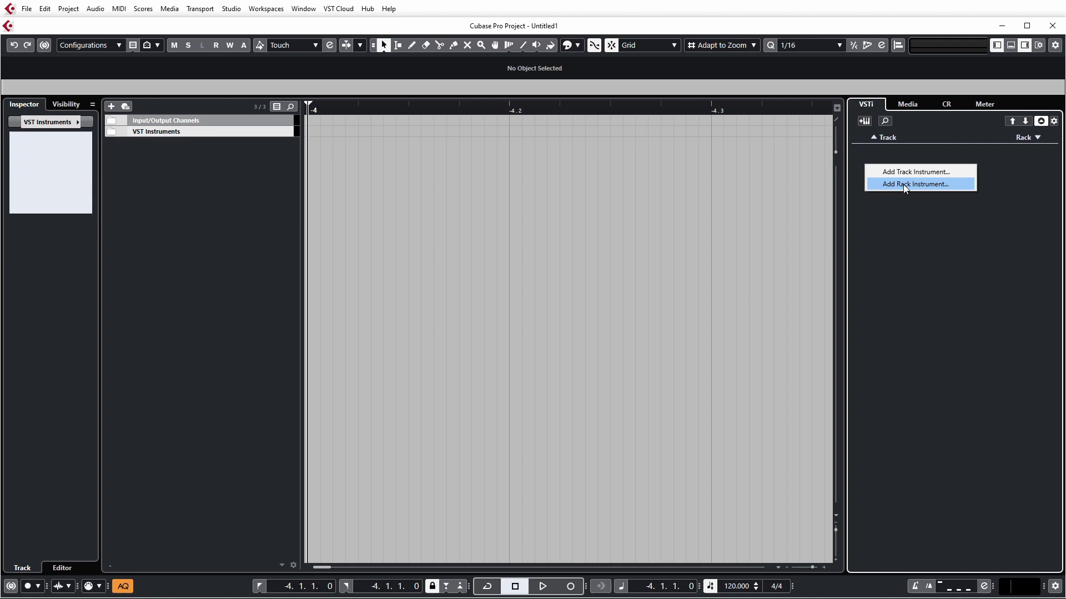
{"action": "right_click", "coordinate": [884, 178]}
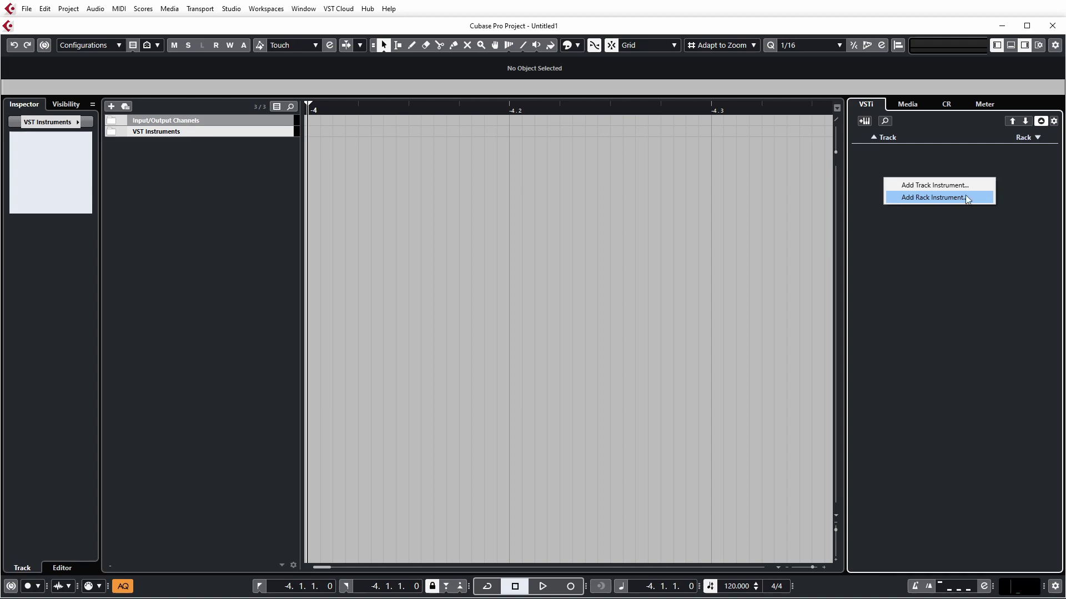
{"action": "left_click", "coordinate": [968, 197]}
{"action": "left_click", "coordinate": [997, 187]}
{"action": "type", "text": "kon"}
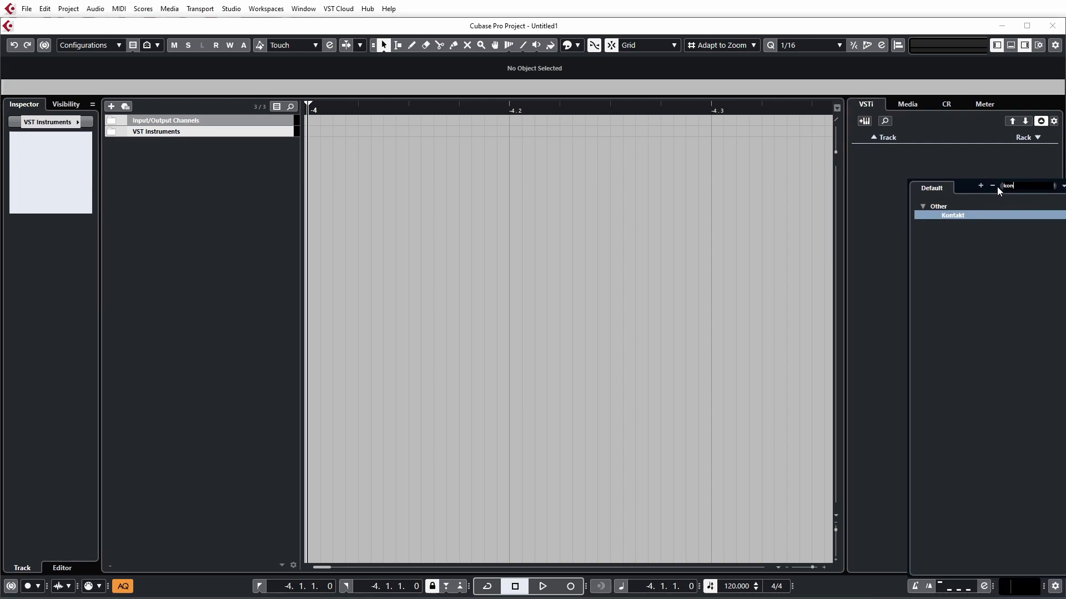
{"action": "double_click", "coordinate": [957, 215]}
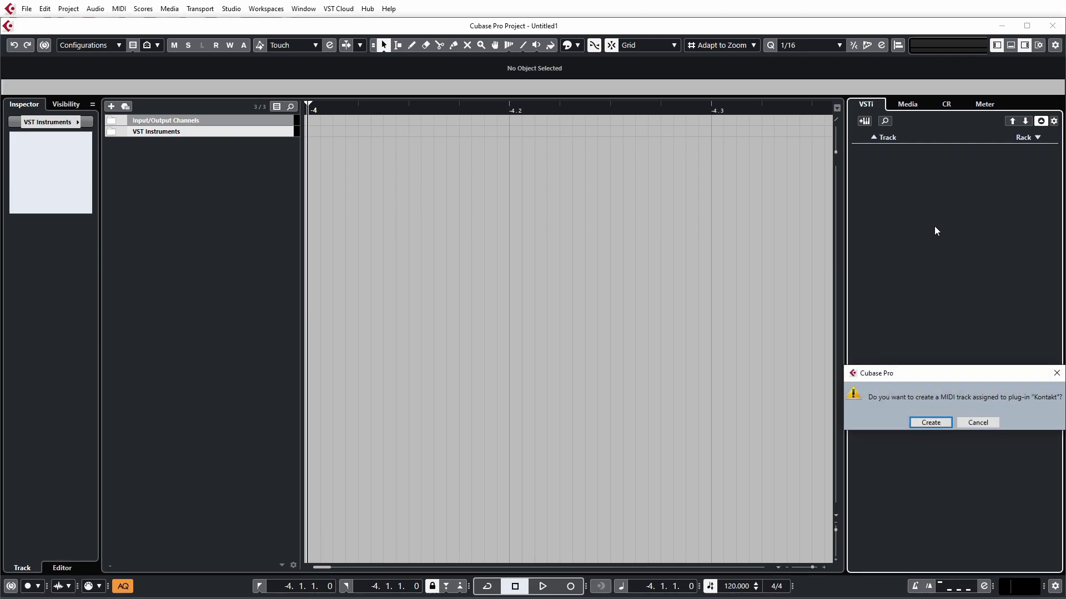
{"action": "left_click", "coordinate": [934, 423]}
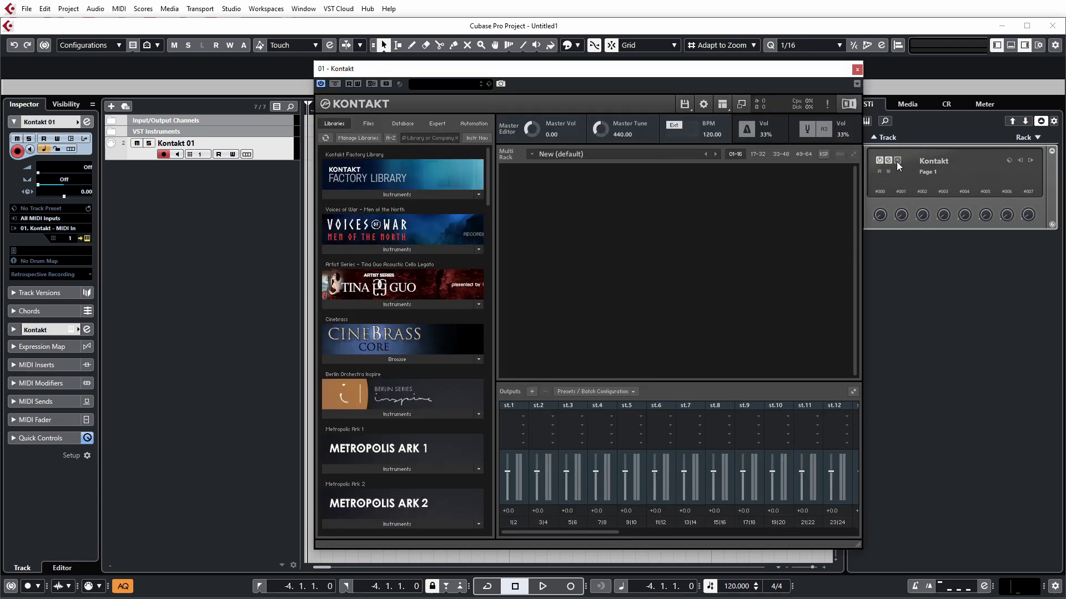
Step: Browse Kontakt's library to Metropolis Ark 1's Wolfenstein Strings (Low) folder
{"action": "mouse_move", "coordinate": [773, 69]}
{"action": "left_mouse_down"}
{"action": "mouse_move", "coordinate": [757, 65]}
{"action": "mouse_move", "coordinate": [769, 79]}
{"action": "left_mouse_up"}
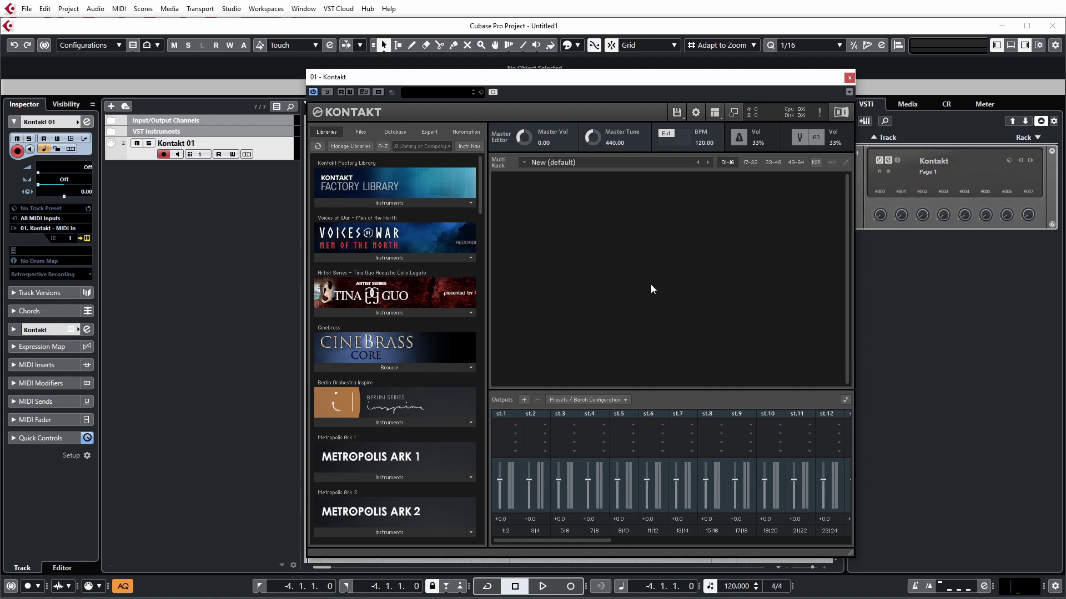
{"action": "scroll", "coordinate": [481, 219], "scroll_direction": "down", "scroll_amount": 3}
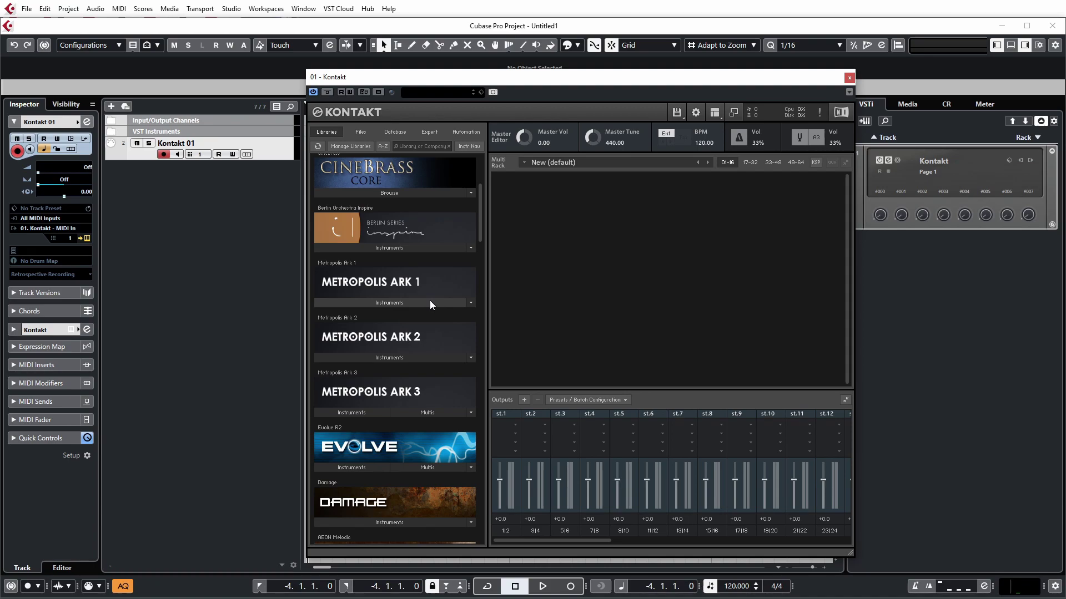
{"action": "left_click", "coordinate": [429, 302]}
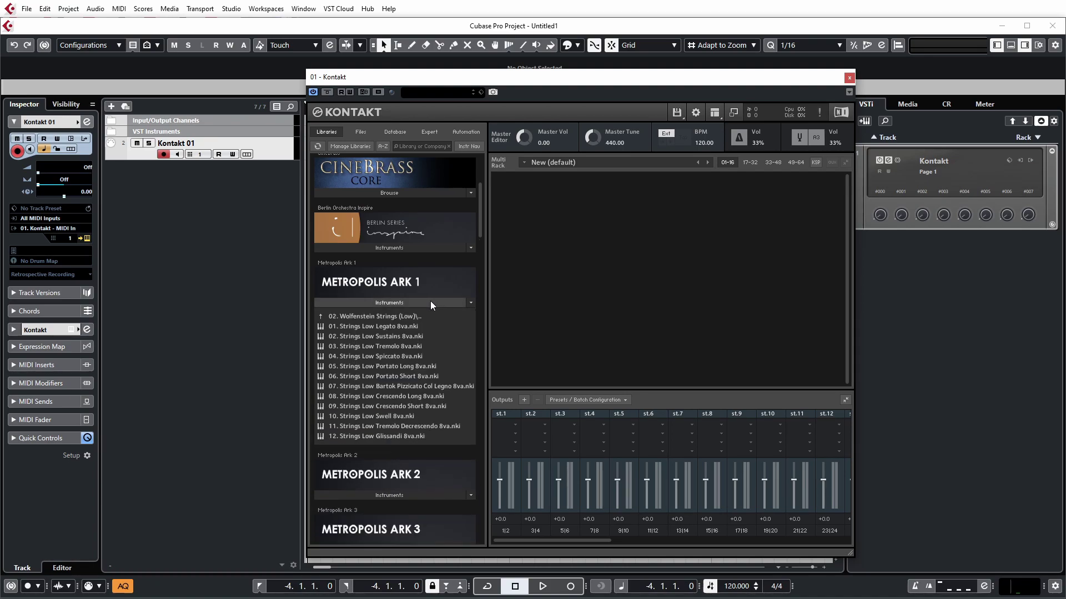
{"action": "left_click", "coordinate": [418, 315]}
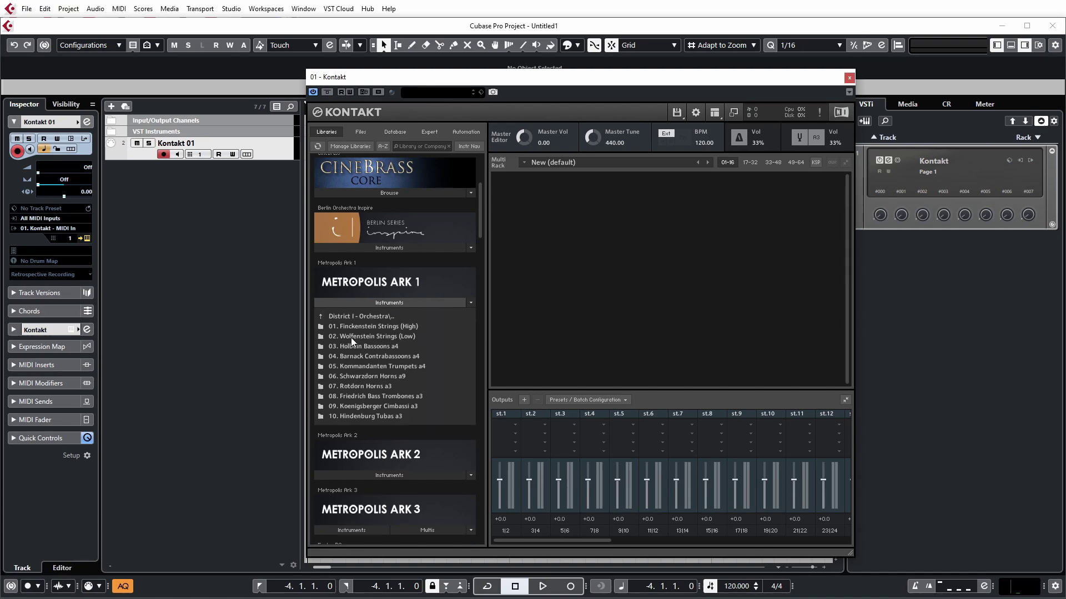
{"action": "left_click", "coordinate": [391, 336]}
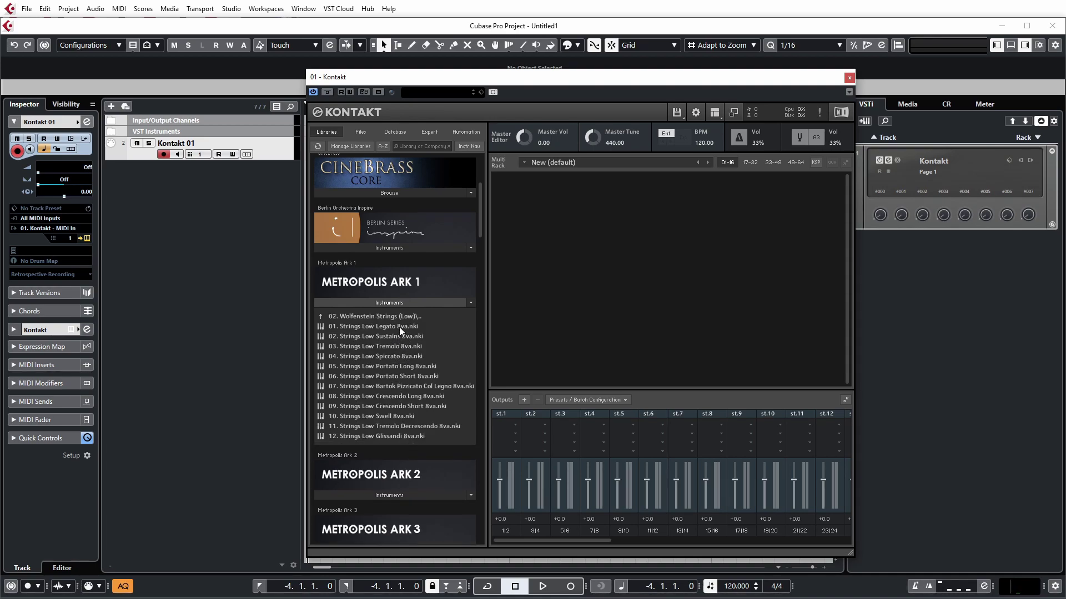
Step: Load patches 01–12, starting with Strings Low Legato 8va, into Kontakt's empty Multi Rack
{"action": "left_click", "coordinate": [398, 327]}
{"action": "left_click", "coordinate": [402, 435], "text": "shift"}
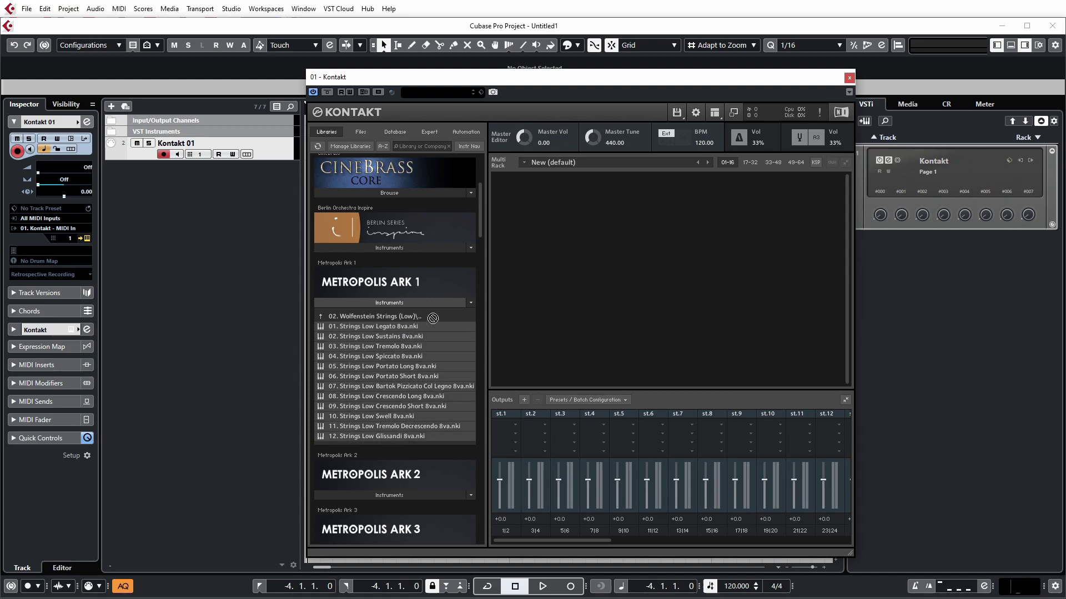
{"action": "left_click_drag", "start_coordinate": [433, 318], "coordinate": [599, 312]}
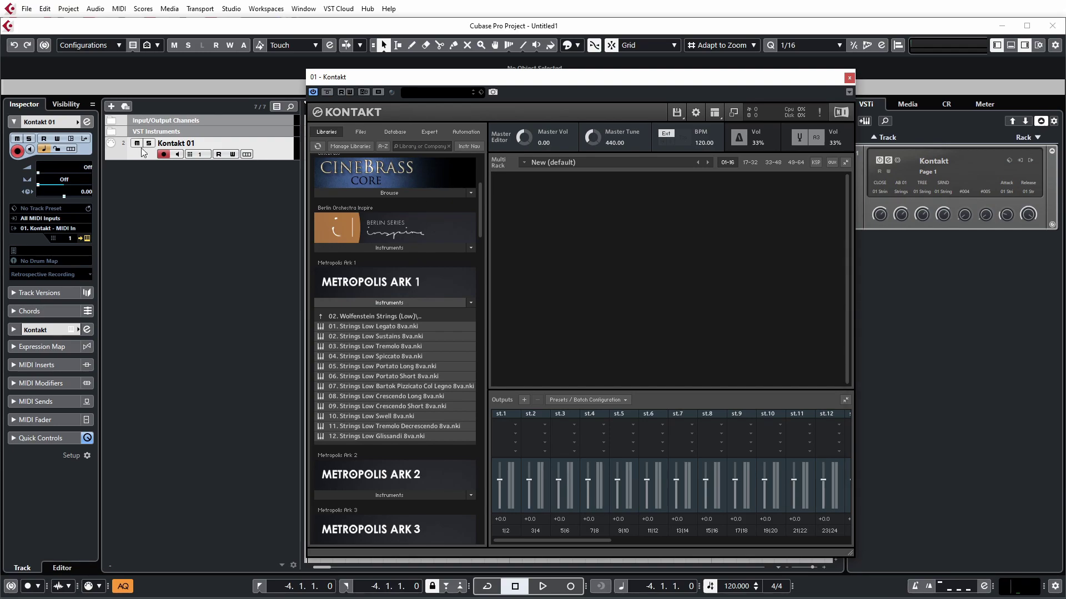
Step: Add 11 MIDI tracks through Add Track > MIDI with a count of 11
{"action": "right_click", "coordinate": [278, 156]}
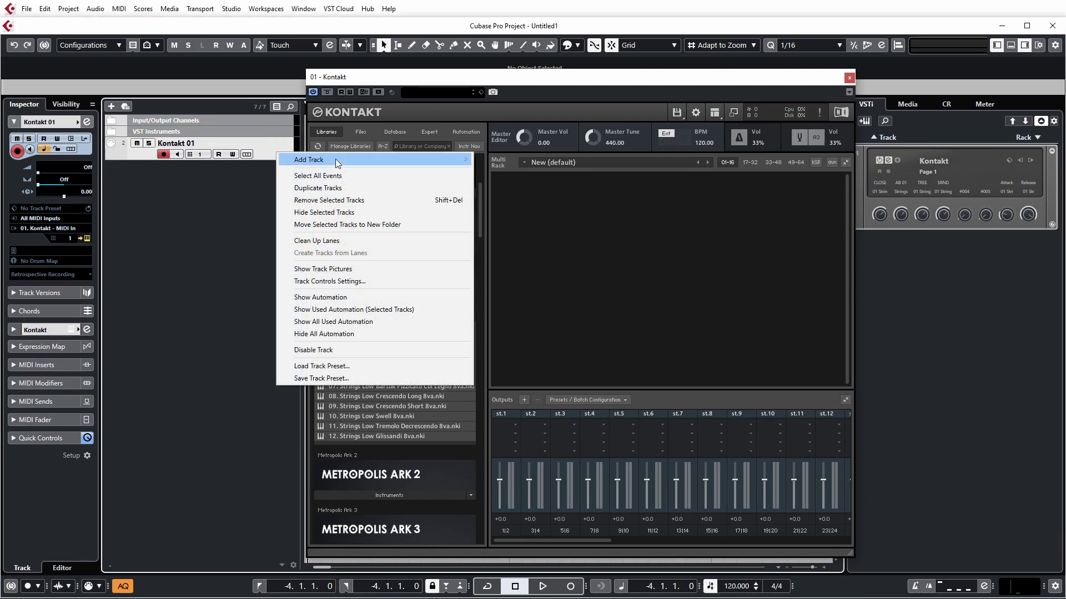
{"action": "mouse_move", "coordinate": [375, 165]}
{"action": "left_click", "coordinate": [502, 182]}
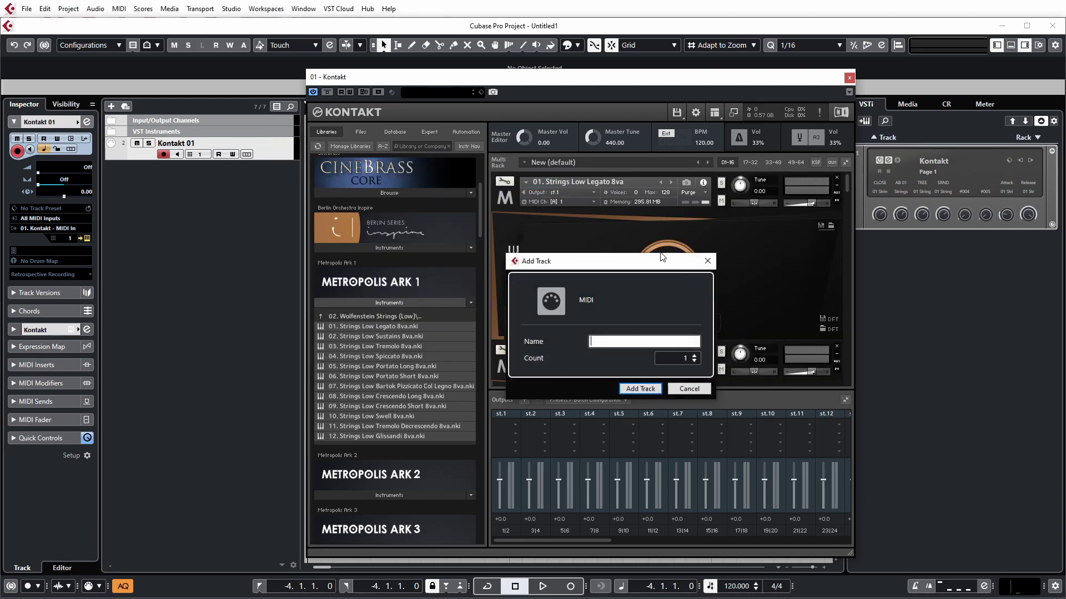
{"action": "double_click", "coordinate": [680, 360]}
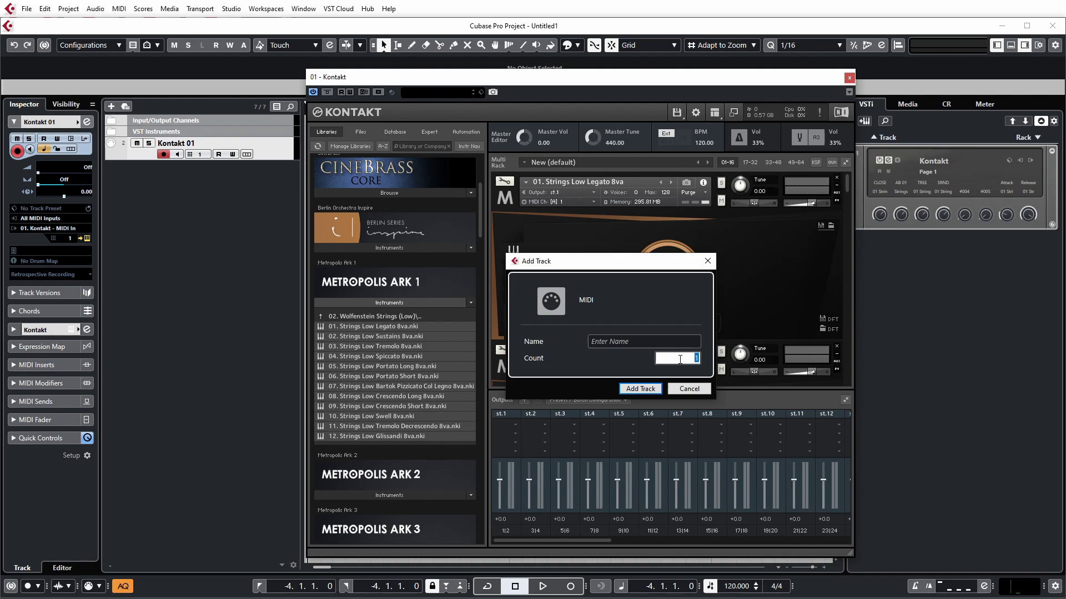
{"action": "type", "text": "1"}
{"action": "left_click", "coordinate": [648, 389]}
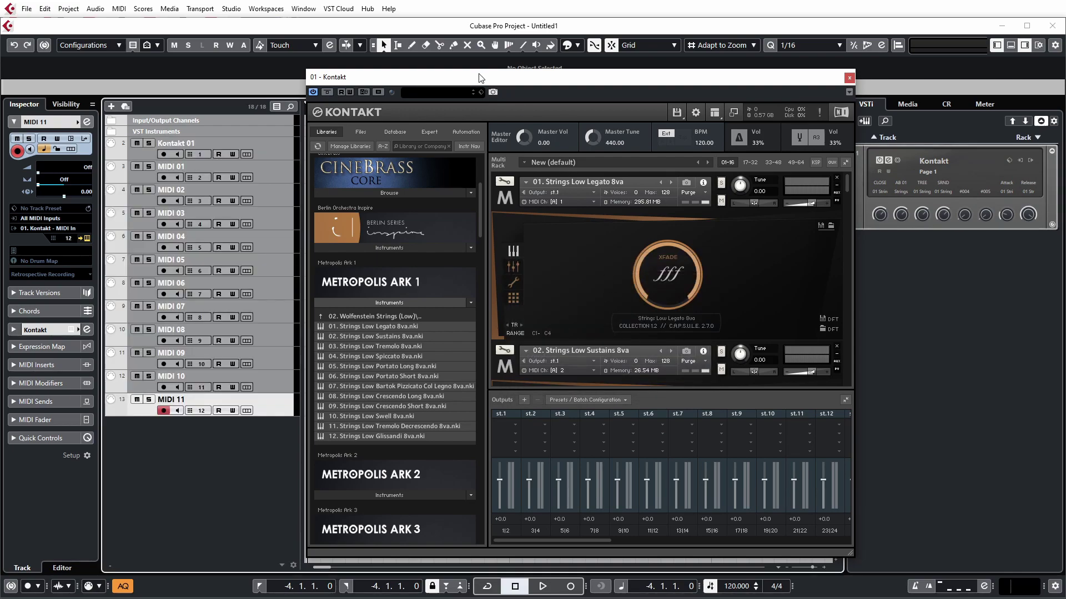
Step: Move the Kontakt window aside, select Kontakt 01 and collapse the rack's instrument panels
{"action": "left_click_drag", "start_coordinate": [480, 98], "coordinate": [546, 95]}
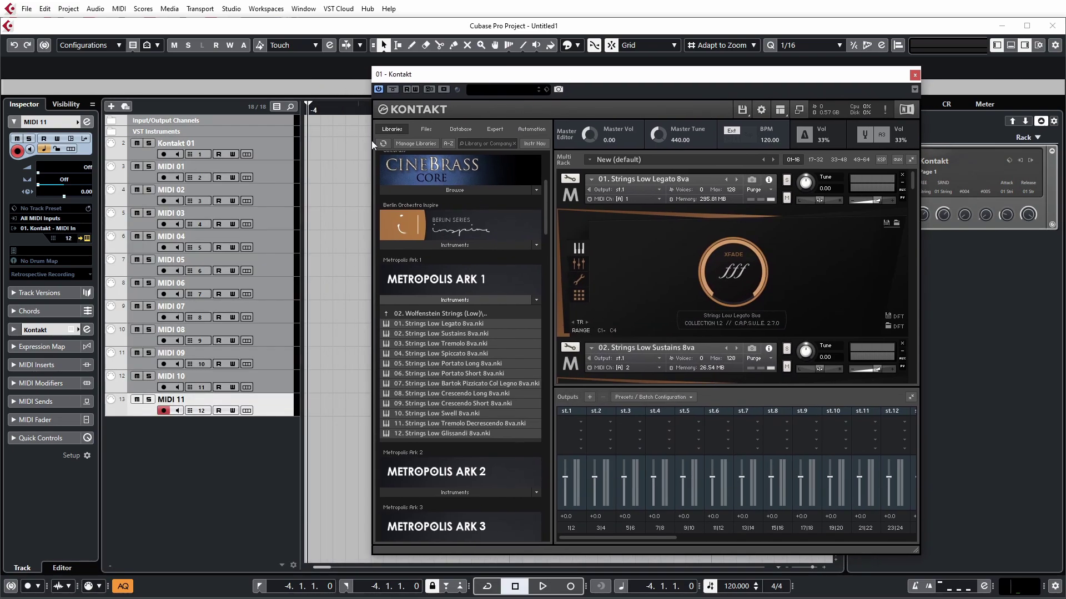
{"action": "left_click", "coordinate": [281, 153]}
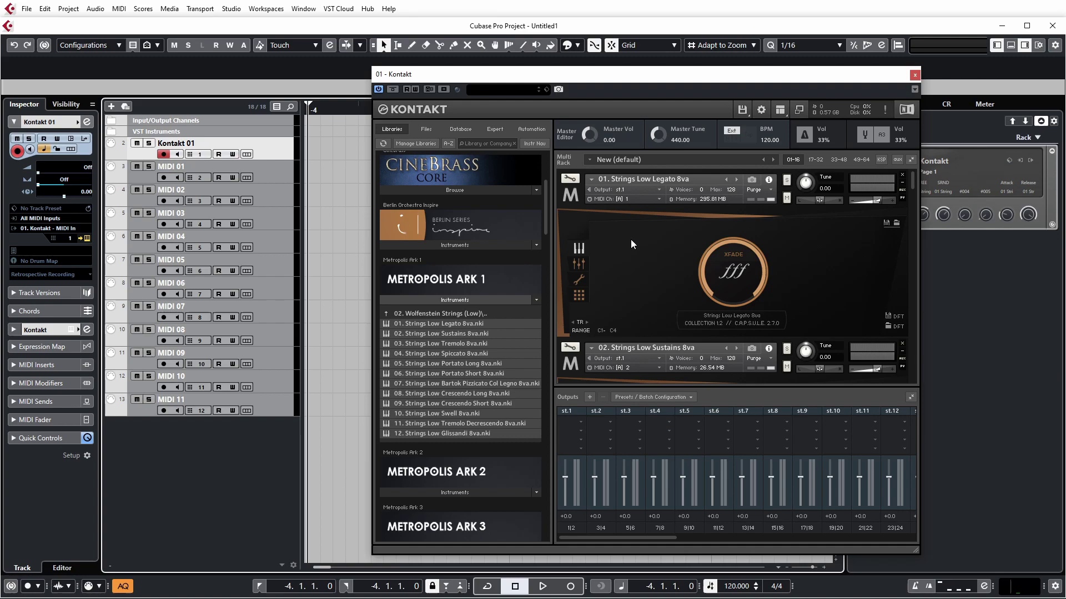
{"action": "left_click", "coordinate": [571, 196]}
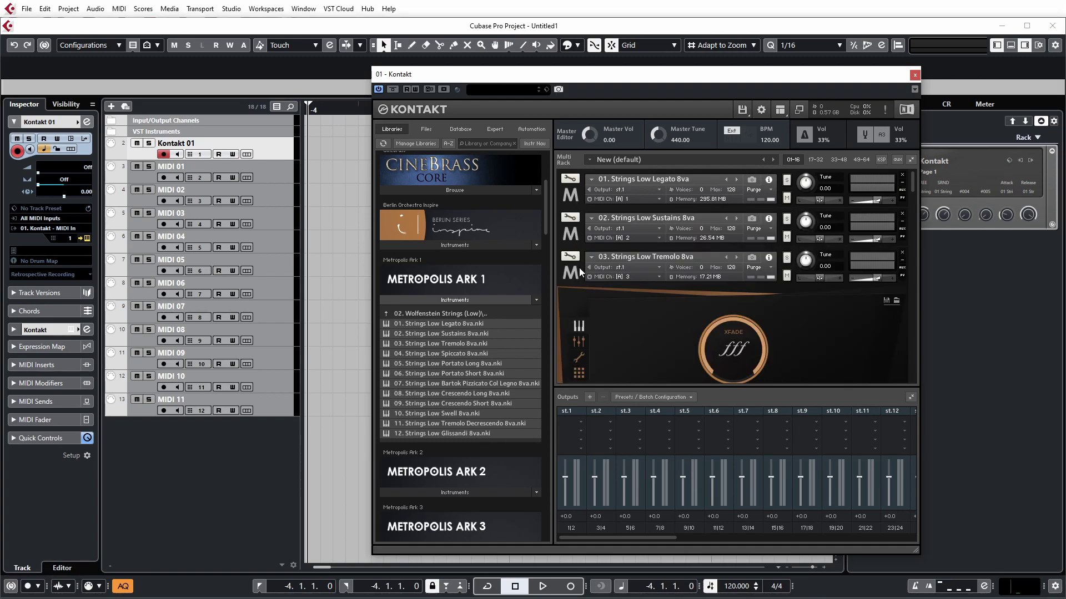
{"action": "left_click", "coordinate": [567, 319]}
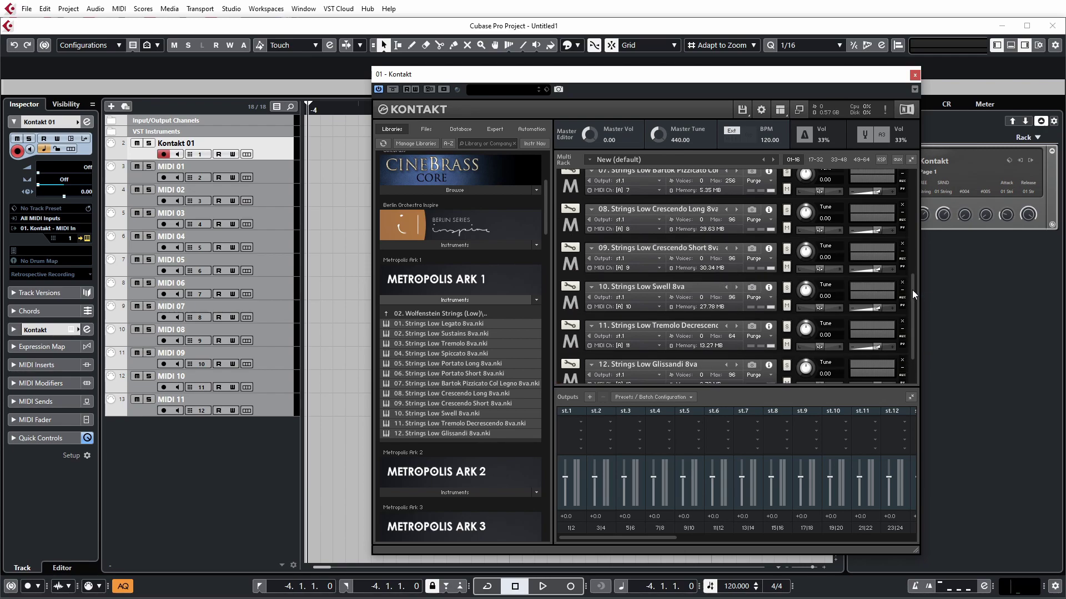
Step: Select MIDI 01 to test instrument 02, then open the Legato 8va patch's mic mixer page
{"action": "scroll", "coordinate": [912, 290], "scroll_direction": "up", "scroll_amount": 5}
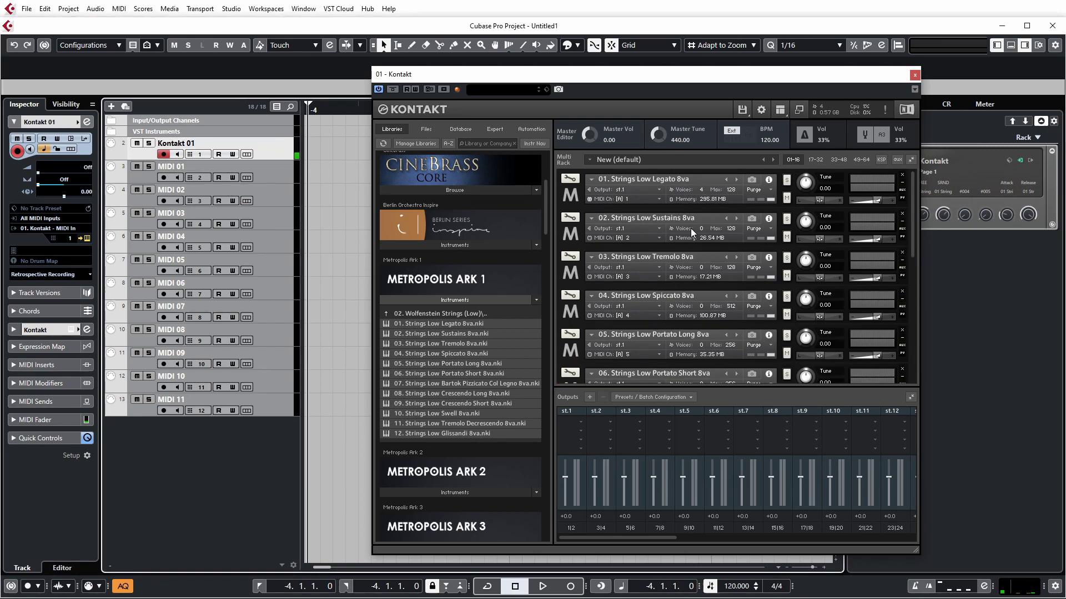
{"action": "left_click", "coordinate": [280, 179]}
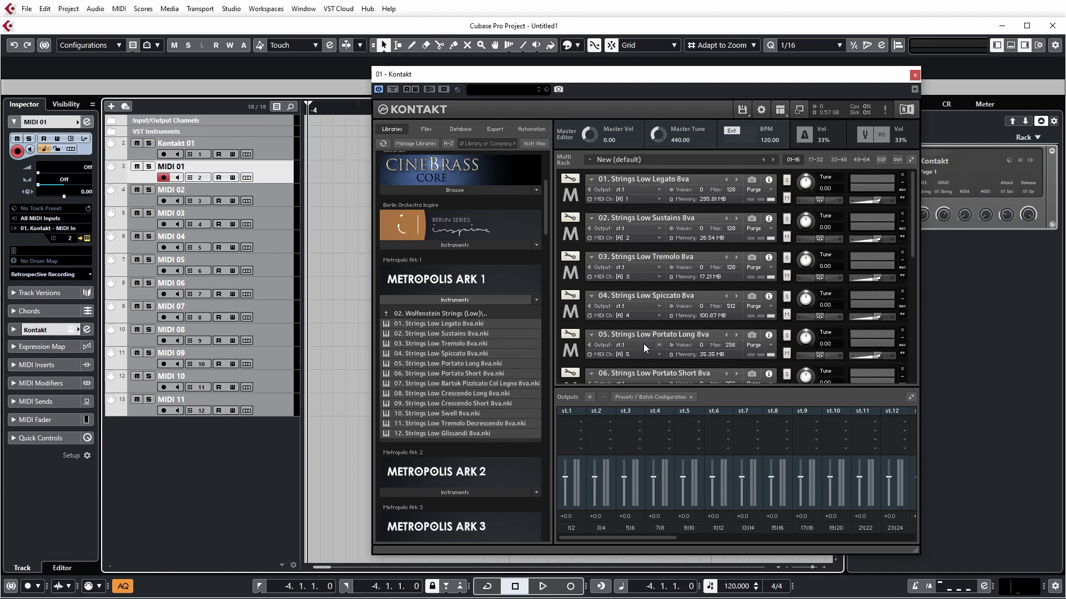
{"action": "scroll", "coordinate": [644, 344], "scroll_direction": "down", "scroll_amount": 1}
{"action": "scroll", "coordinate": [645, 322], "scroll_direction": "up", "scroll_amount": 1}
{"action": "scroll", "coordinate": [693, 260], "scroll_direction": "down", "scroll_amount": 5}
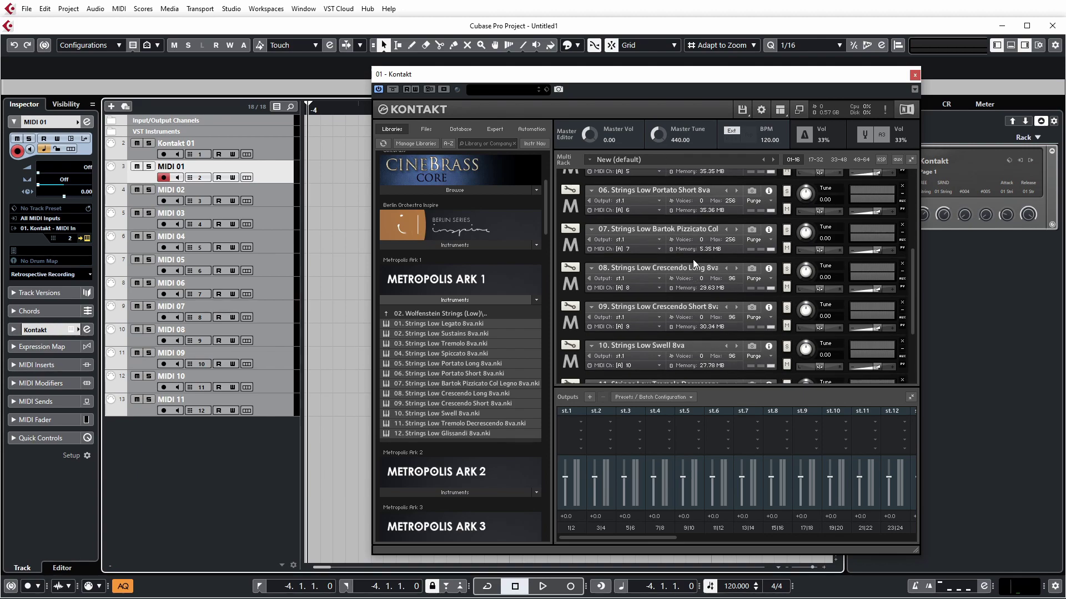
{"action": "scroll", "coordinate": [692, 259], "scroll_direction": "down", "scroll_amount": 3}
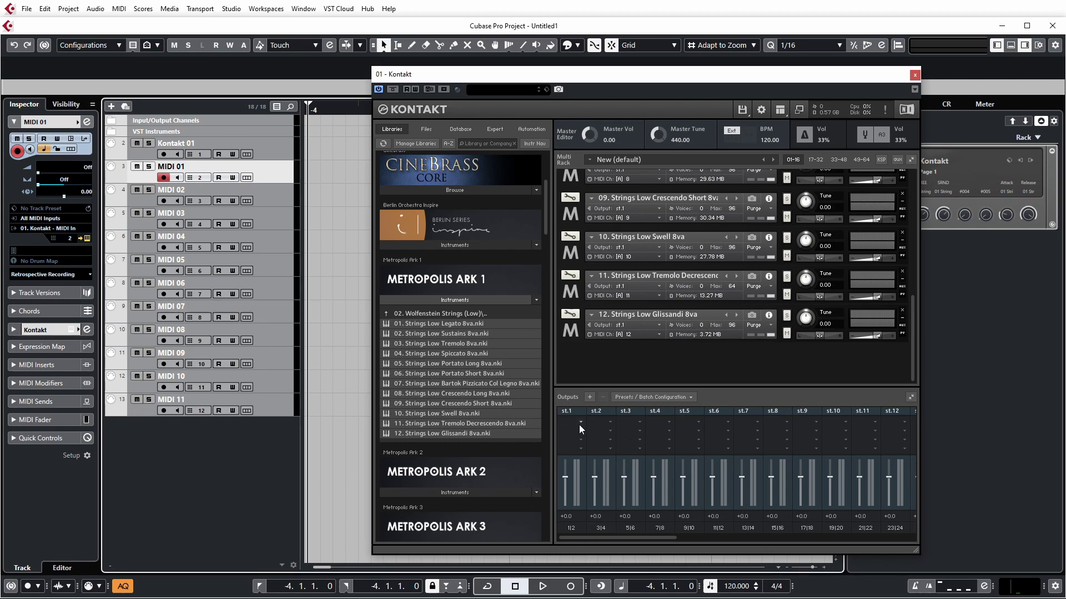
{"action": "scroll", "coordinate": [645, 301], "scroll_direction": "up", "scroll_amount": 4}
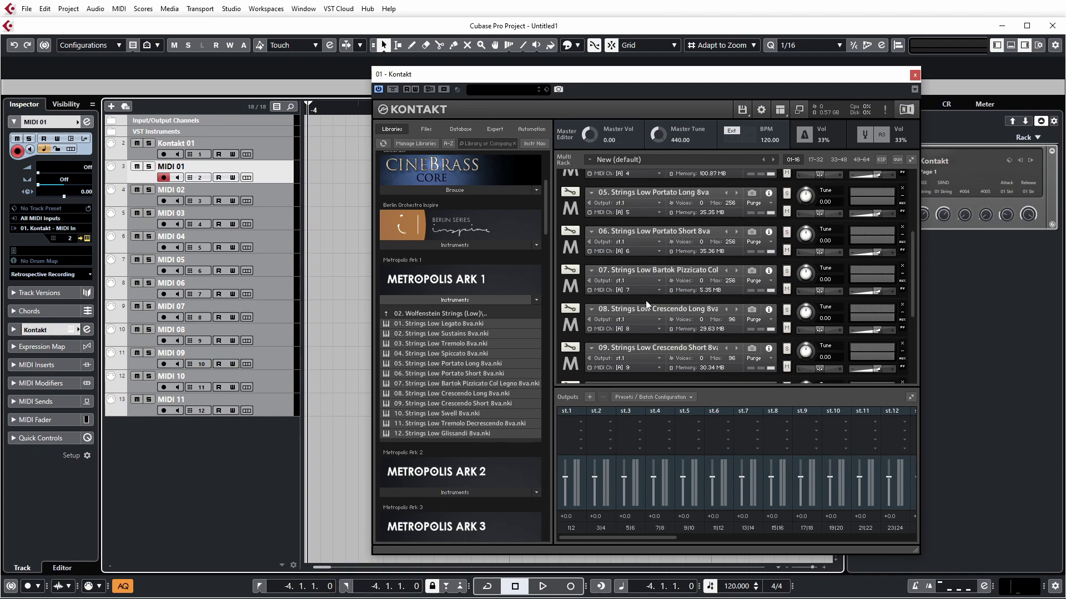
{"action": "scroll", "coordinate": [645, 301], "scroll_direction": "up", "scroll_amount": 4}
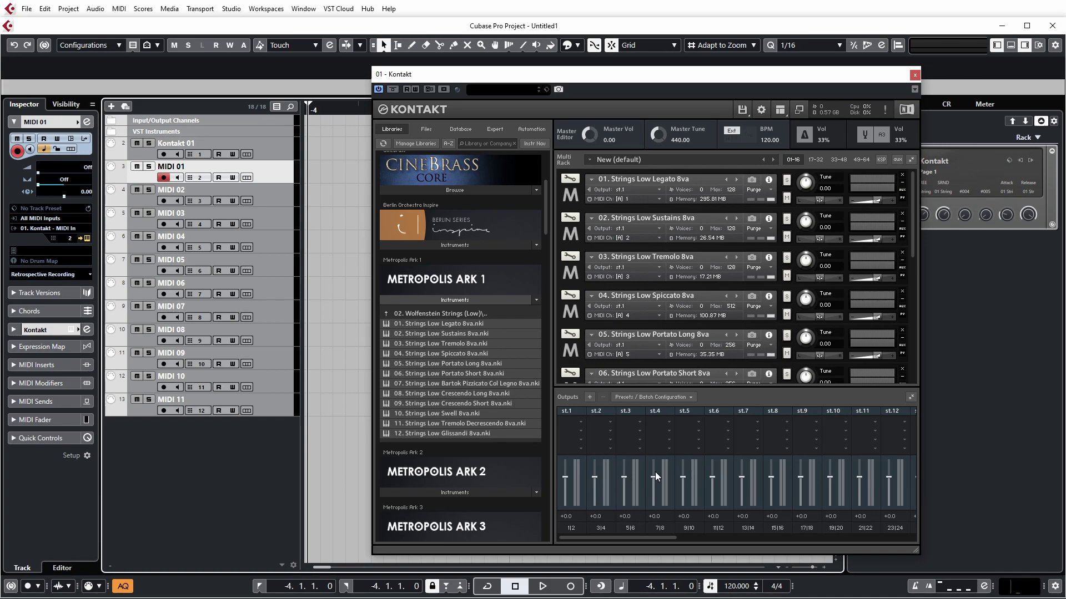
{"action": "left_click", "coordinate": [572, 201]}
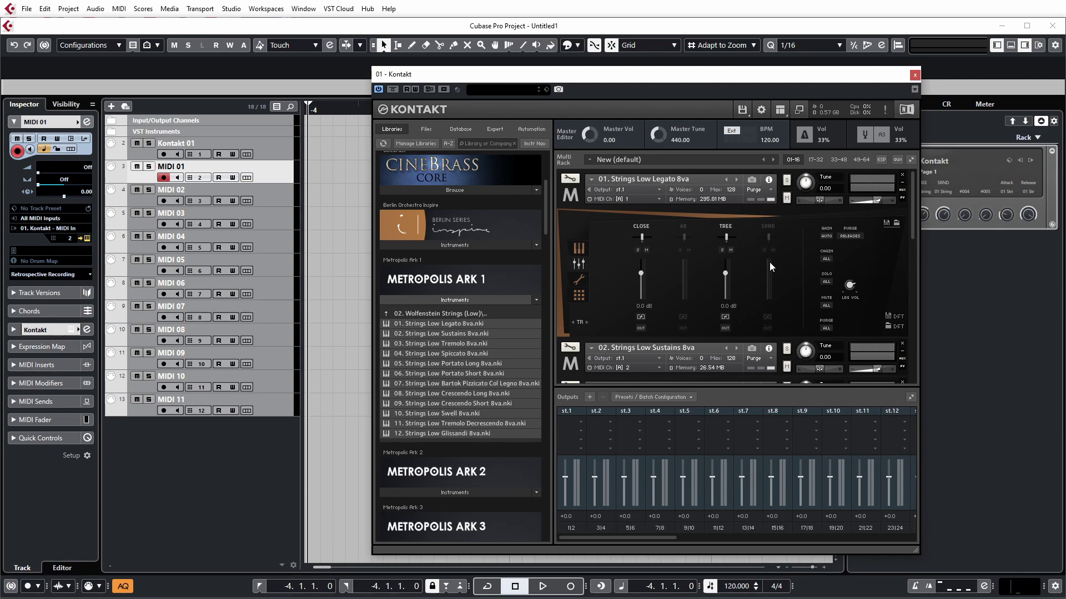
Step: Rename MIDI 01 to 'Strings Low Legato 8va' by pasting the copied Kontakt instrument name
{"action": "left_click", "coordinate": [590, 180]}
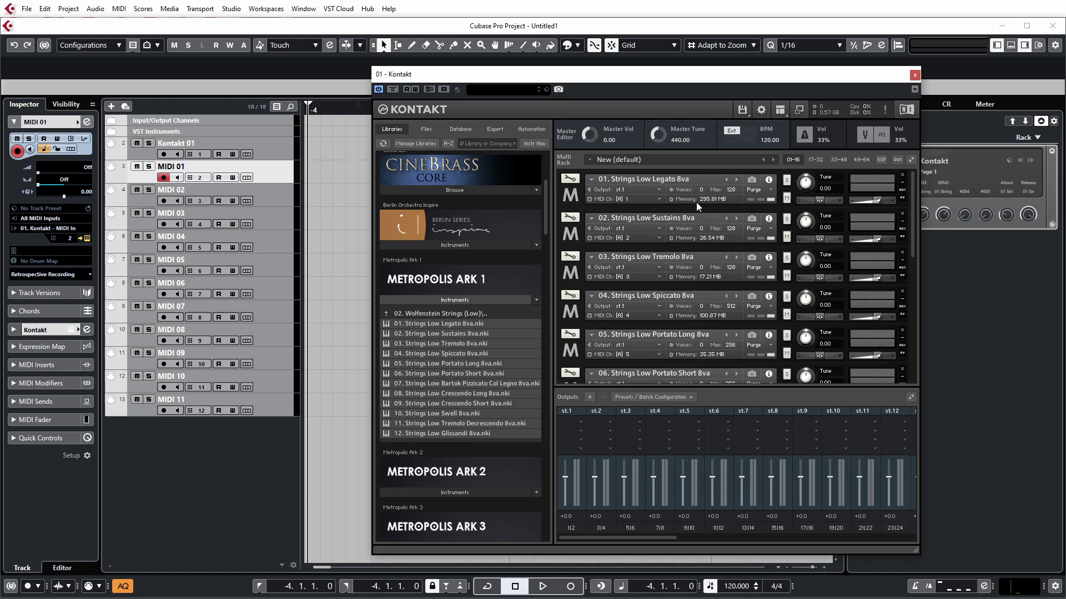
{"action": "double_click", "coordinate": [624, 180]}
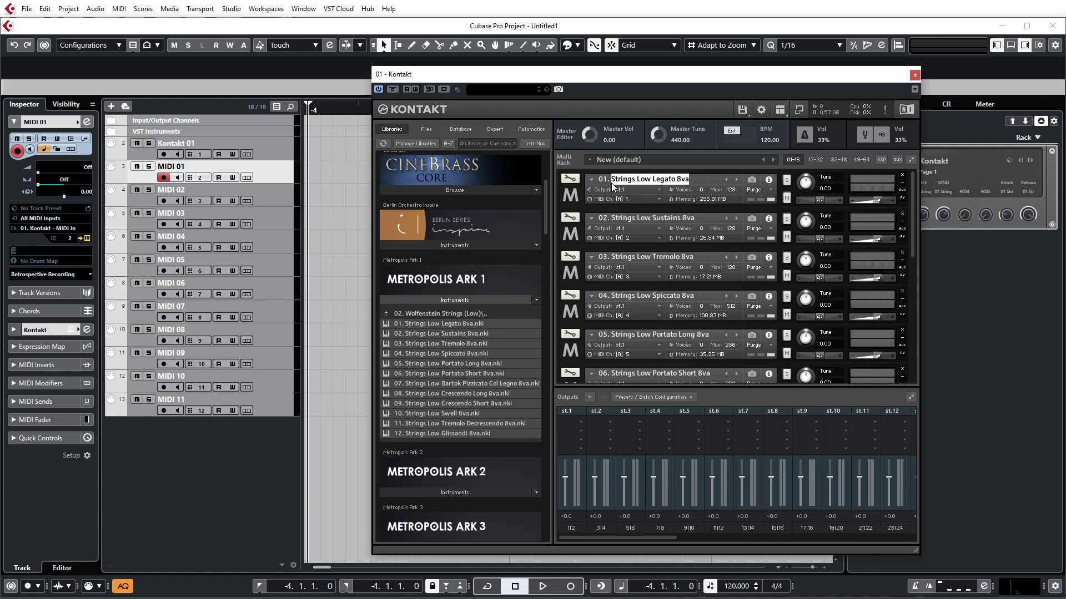
{"action": "key", "text": "ctrl+c"}
{"action": "double_click", "coordinate": [184, 166]}
{"action": "key", "text": "ctrl+v"}
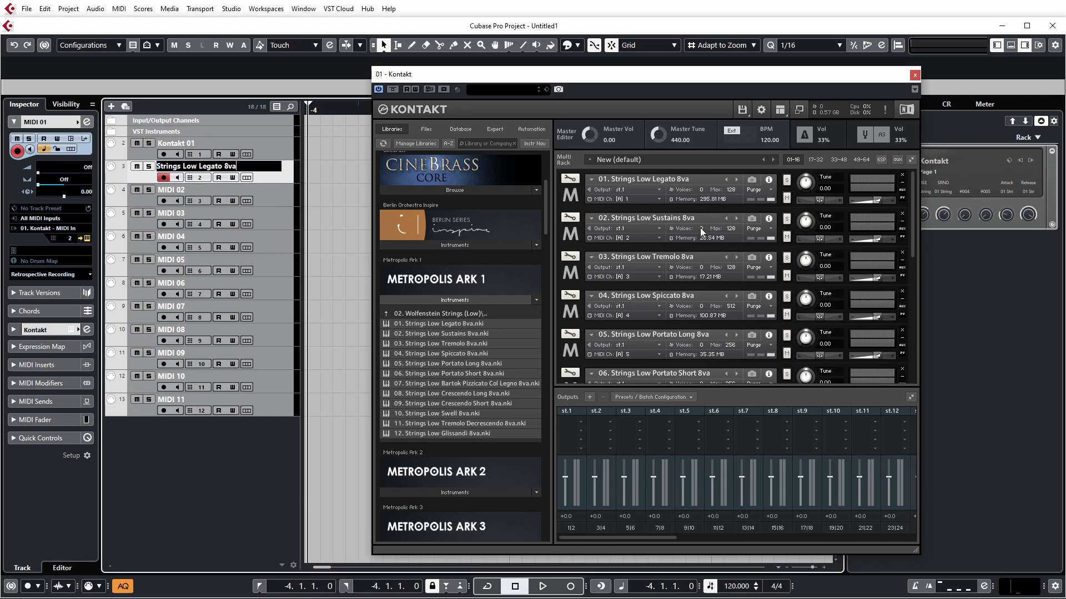
{"action": "key", "text": "Return"}
Step: Rename MIDI 02 to 'Strings Low Sustains 8va' using the second instrument's copied name
{"action": "double_click", "coordinate": [700, 221]}
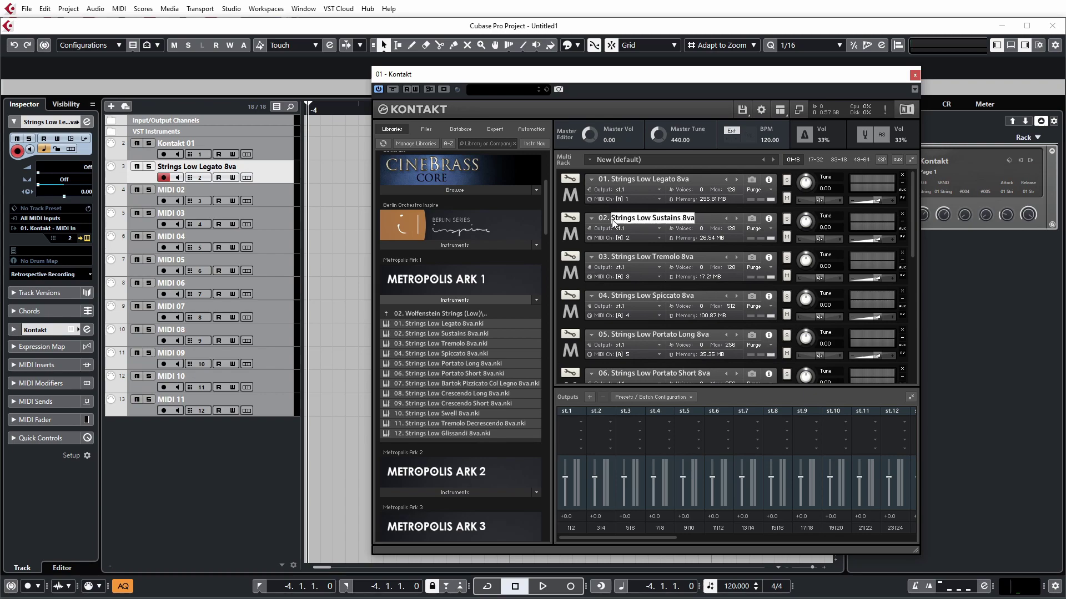
{"action": "key", "text": "ctrl+c"}
{"action": "double_click", "coordinate": [170, 191]}
{"action": "key", "text": "ctrl+v"}
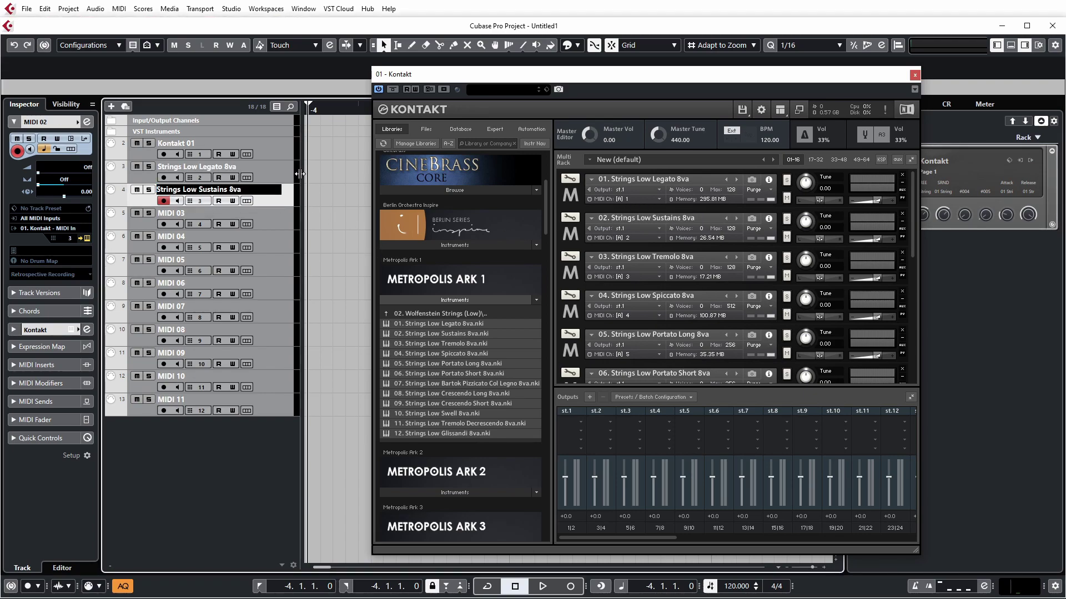
{"action": "key", "text": "Return"}
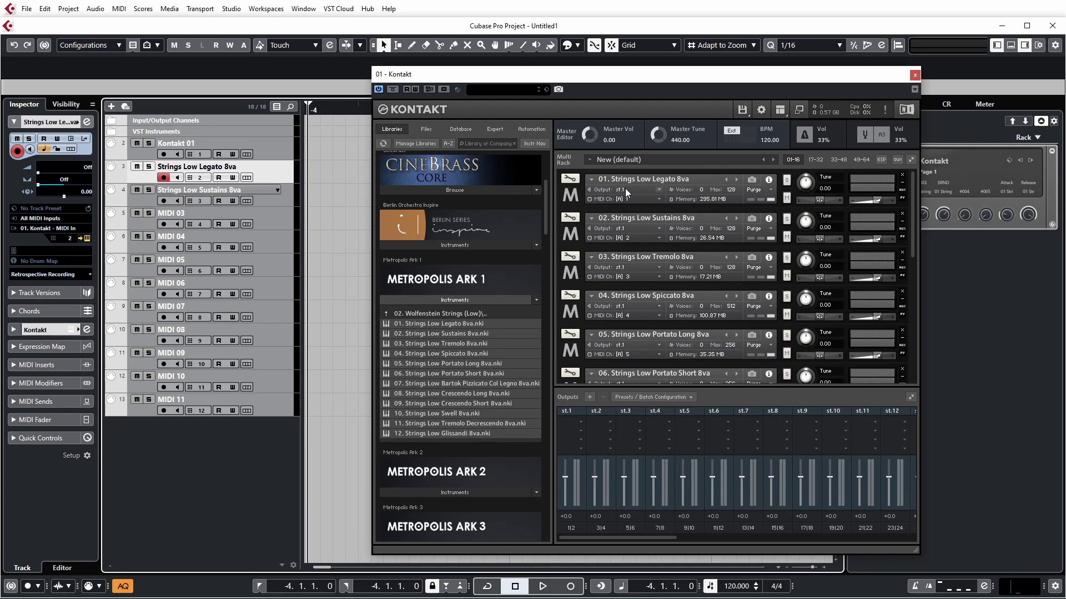
Step: Turn on the SRND and AB mics for Strings Low Legato and SRND for Strings Low Sustains
{"action": "left_click", "coordinate": [571, 197]}
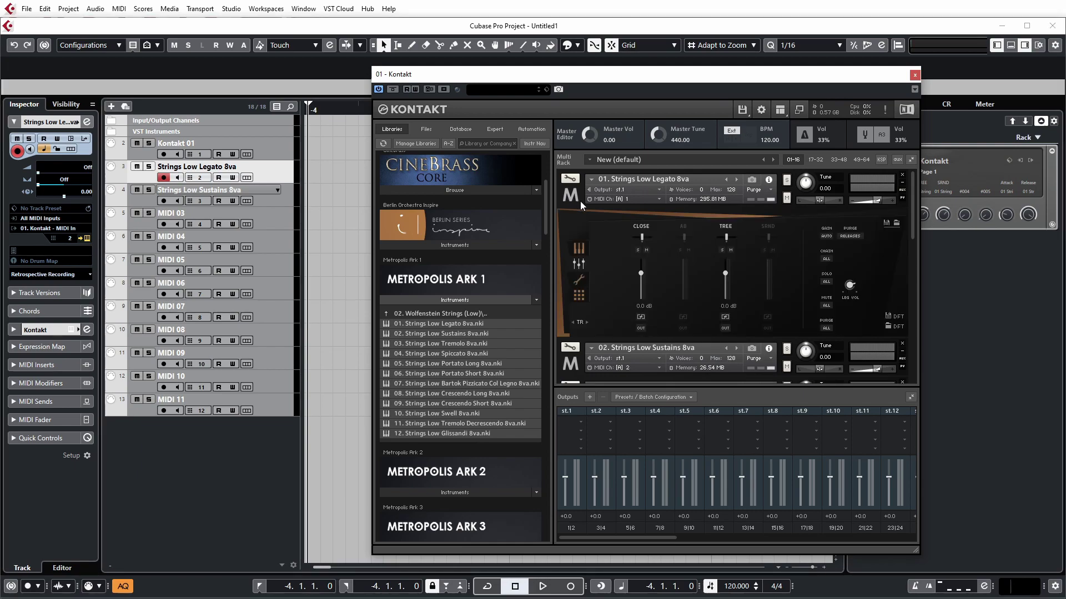
{"action": "left_click", "coordinate": [770, 226]}
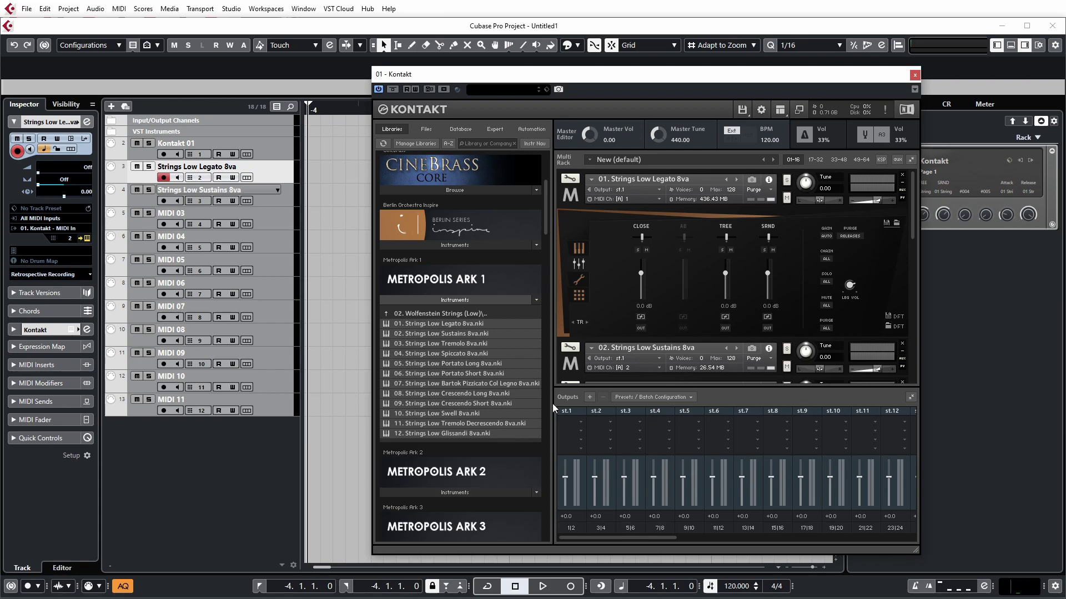
{"action": "left_click", "coordinate": [683, 228]}
{"action": "left_click", "coordinate": [570, 194]}
{"action": "left_click", "coordinate": [581, 219]}
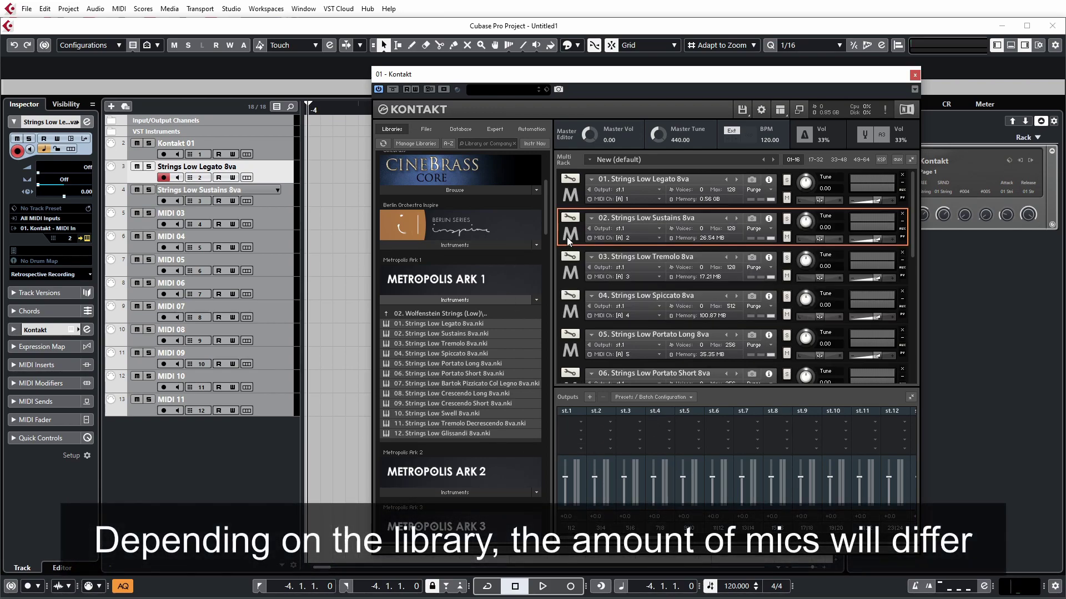
{"action": "left_click", "coordinate": [570, 233]}
{"action": "left_click", "coordinate": [579, 302]}
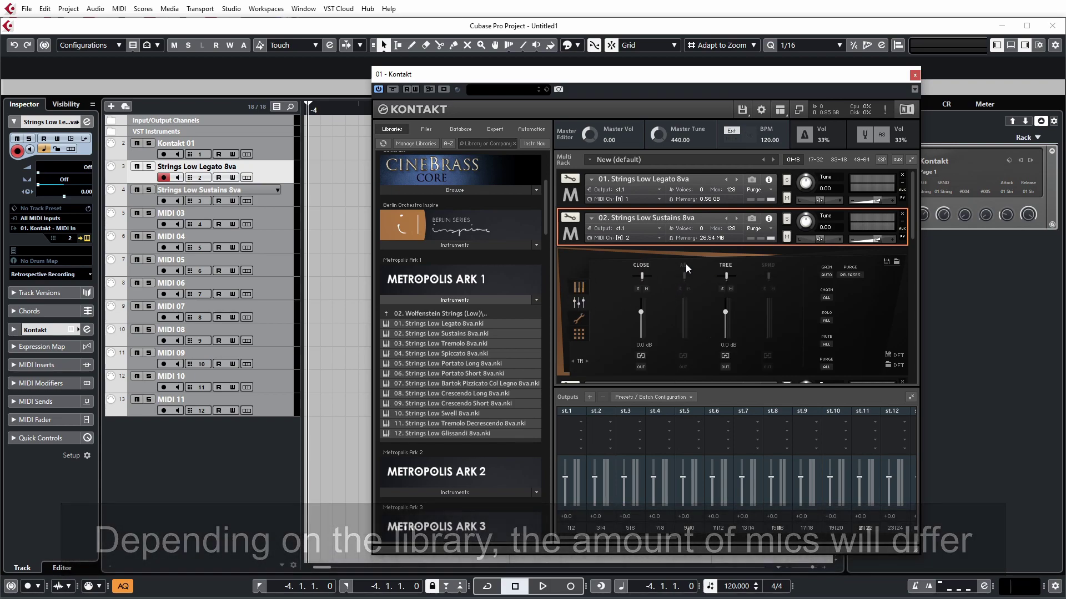
{"action": "left_click", "coordinate": [768, 265]}
{"action": "left_click", "coordinate": [569, 237]}
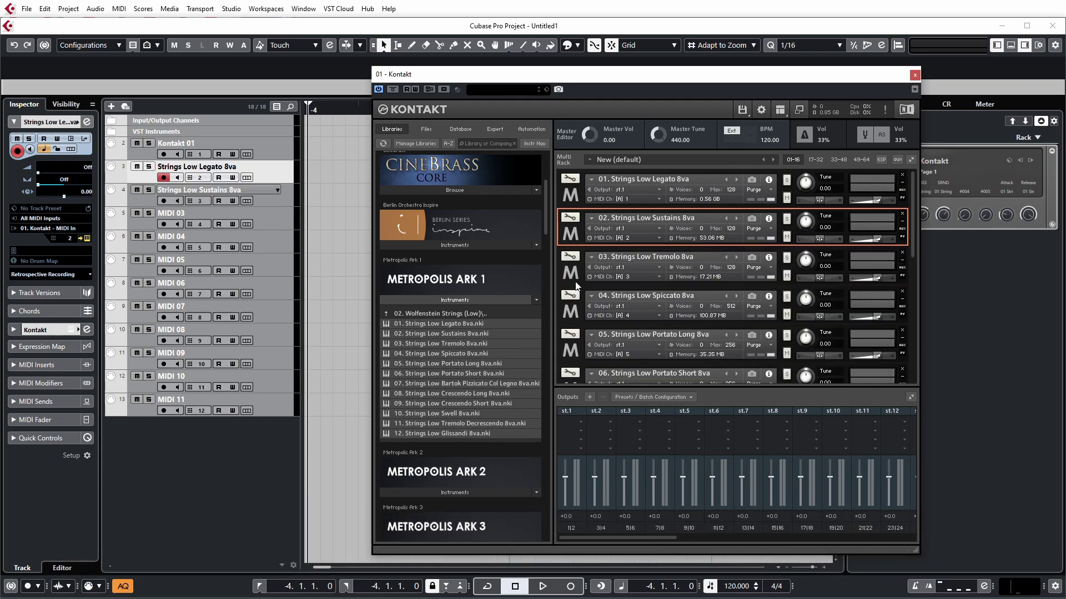
Step: Enable the missing mic channel on the Strings Low Tremolo and Spiccato patches
{"action": "left_click", "coordinate": [579, 346]}
{"action": "left_click", "coordinate": [684, 303]}
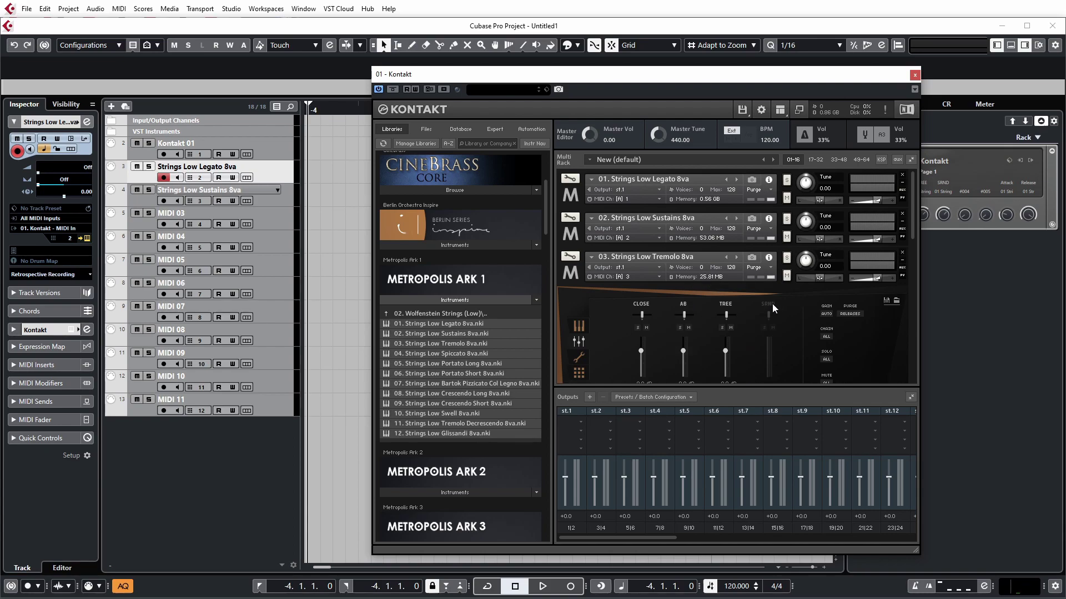
{"action": "left_click", "coordinate": [771, 304]}
{"action": "left_click", "coordinate": [572, 279]}
{"action": "left_click", "coordinate": [572, 333]}
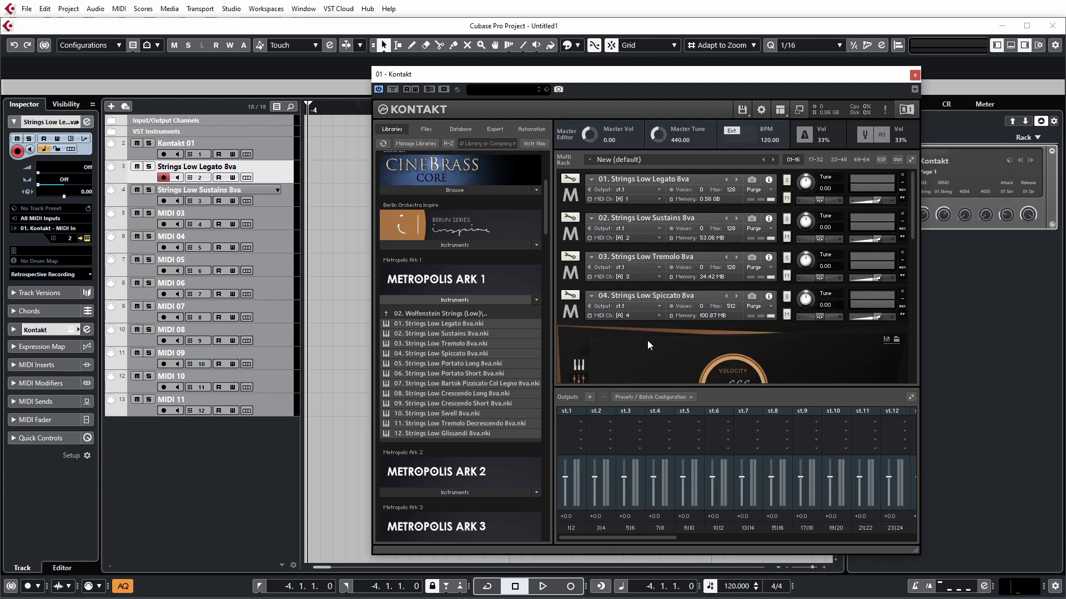
{"action": "left_click", "coordinate": [580, 380]}
{"action": "left_click", "coordinate": [710, 342]}
{"action": "left_click", "coordinate": [574, 315]}
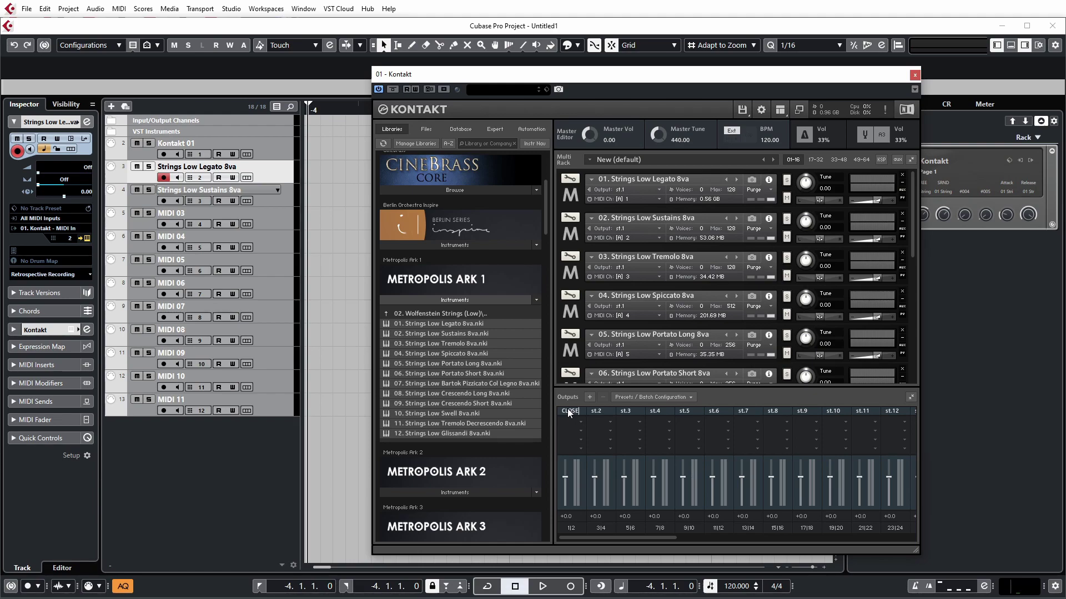
Step: Finish naming Kontakt's outputs CLOSE, TREE and AB
{"action": "key", "text": "Tab"}
{"action": "type", "text": "TREE"}
{"action": "key", "text": "Tab"}
{"action": "type", "text": "AB"}
{"action": "key", "text": "Tab"}
Step: Open Strings Low Legato's mic mixer and reorder the TREE output to follow AB
{"action": "left_click", "coordinate": [568, 193]}
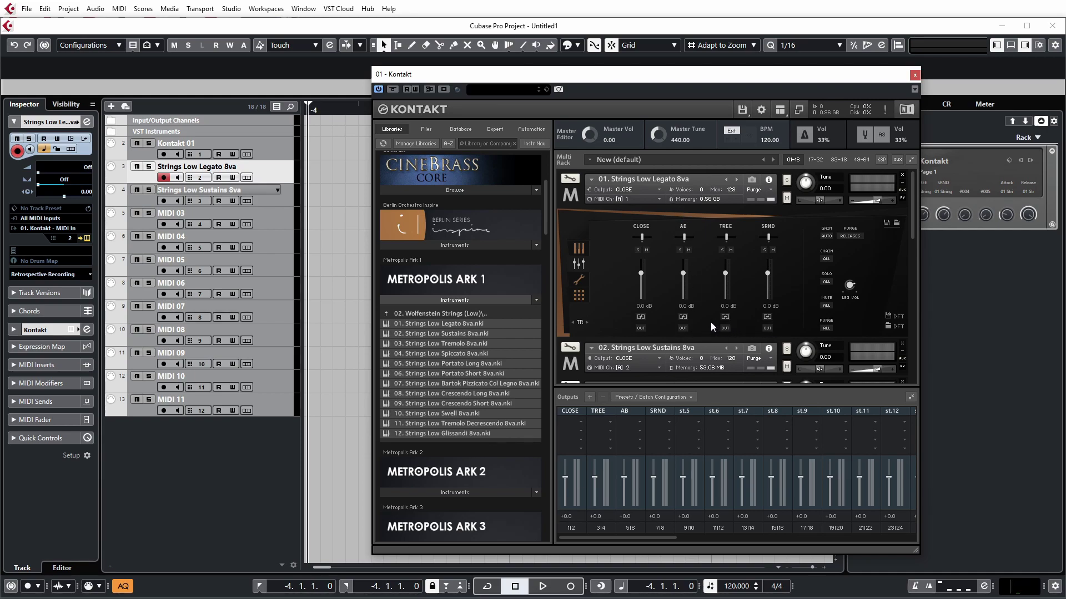
{"action": "left_click", "coordinate": [683, 328]}
{"action": "left_click", "coordinate": [716, 257]}
{"action": "left_click", "coordinate": [725, 328]}
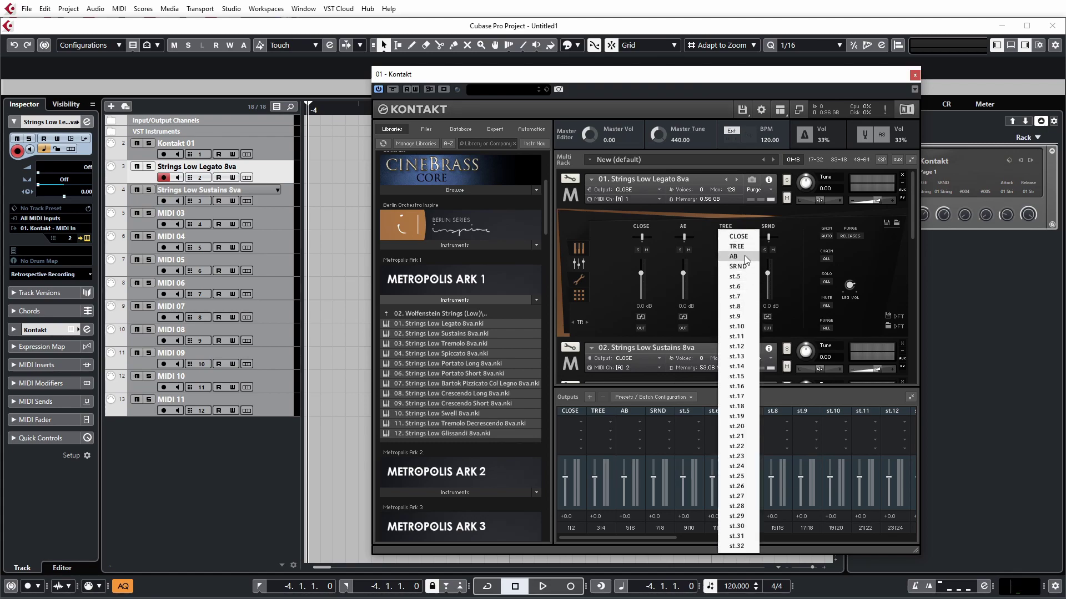
{"action": "double_click", "coordinate": [599, 411]}
{"action": "left_click_drag", "start_coordinate": [602, 416], "coordinate": [626, 411]}
Step: Route Strings Low Legato's AB, TREE and SRND mics to their matching outputs
{"action": "left_click", "coordinate": [688, 327]}
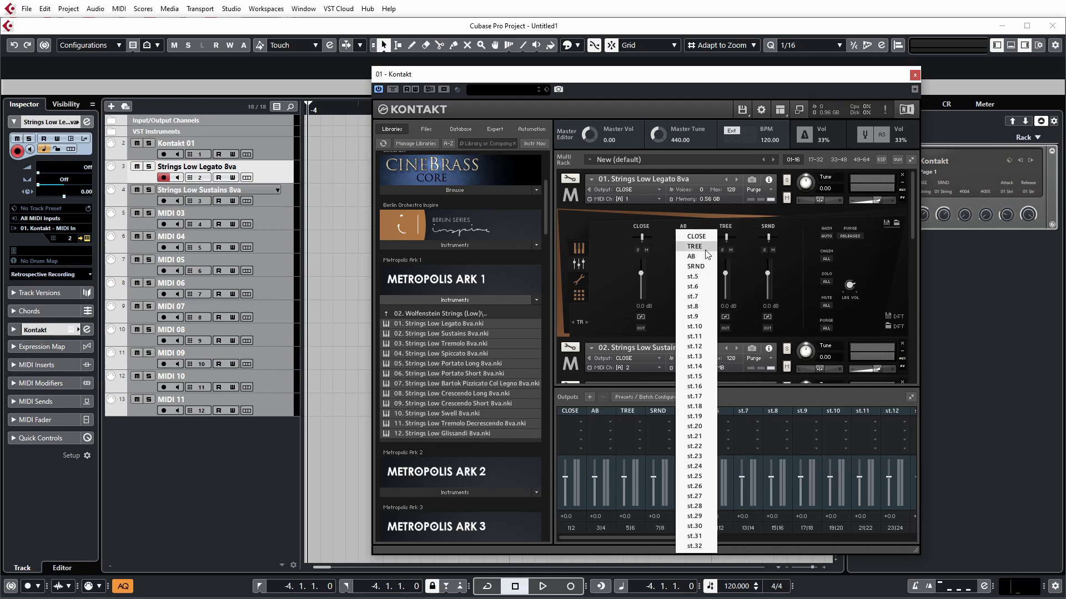
{"action": "left_click", "coordinate": [690, 256]}
{"action": "left_click", "coordinate": [682, 328]}
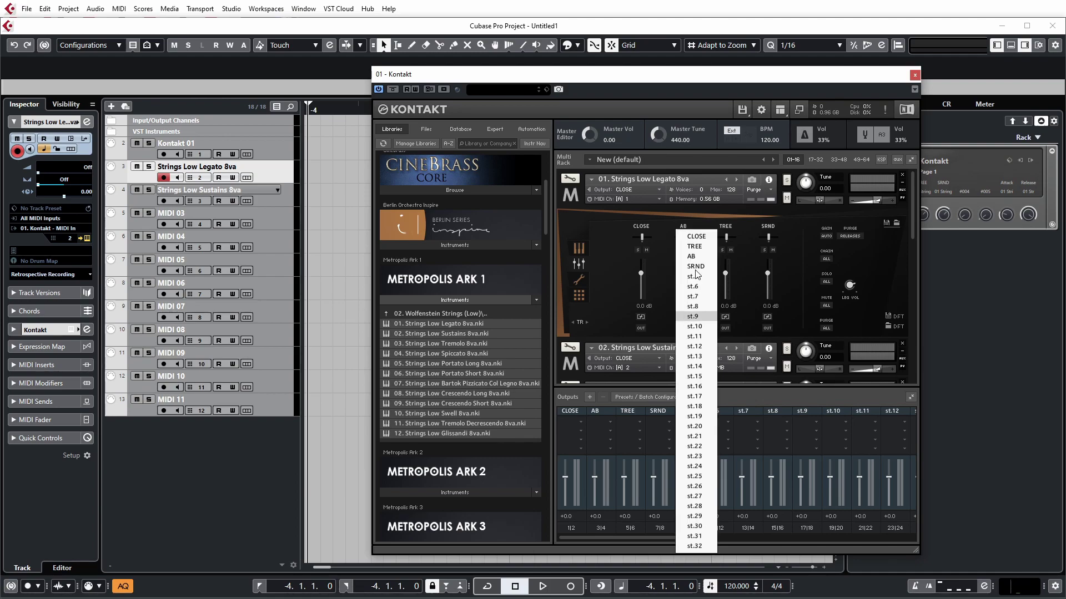
{"action": "left_click", "coordinate": [701, 256]}
{"action": "left_click", "coordinate": [724, 328]}
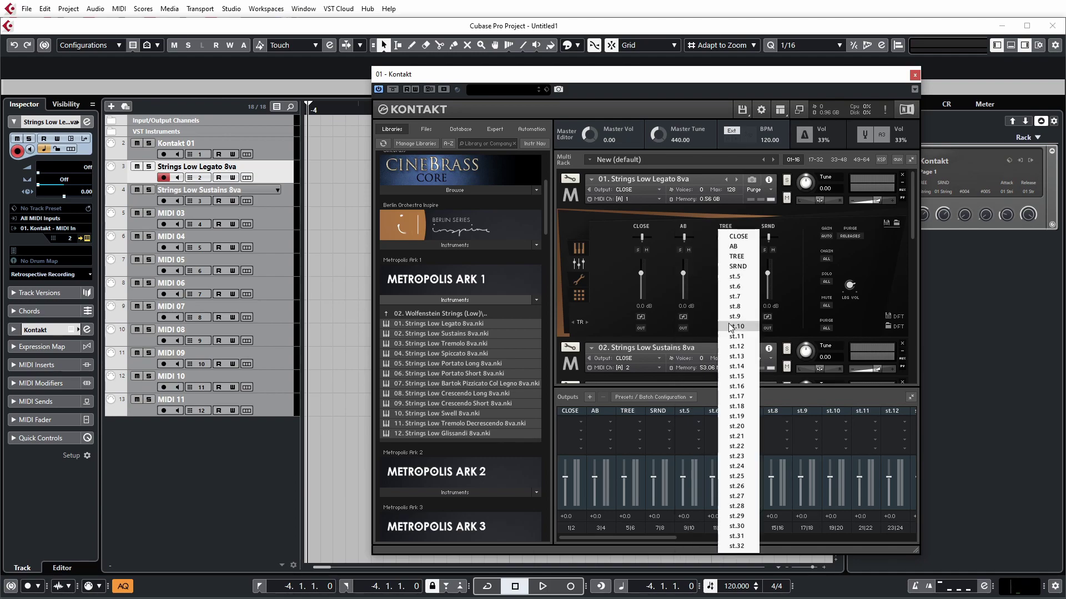
{"action": "left_click", "coordinate": [740, 256]}
{"action": "left_click", "coordinate": [768, 328]}
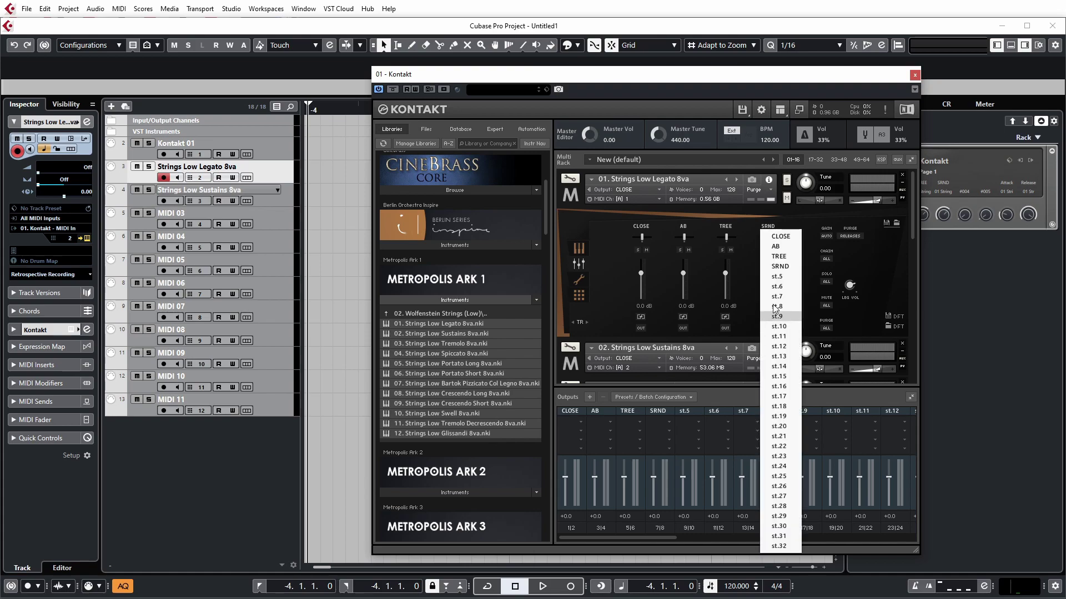
{"action": "left_click", "coordinate": [788, 256]}
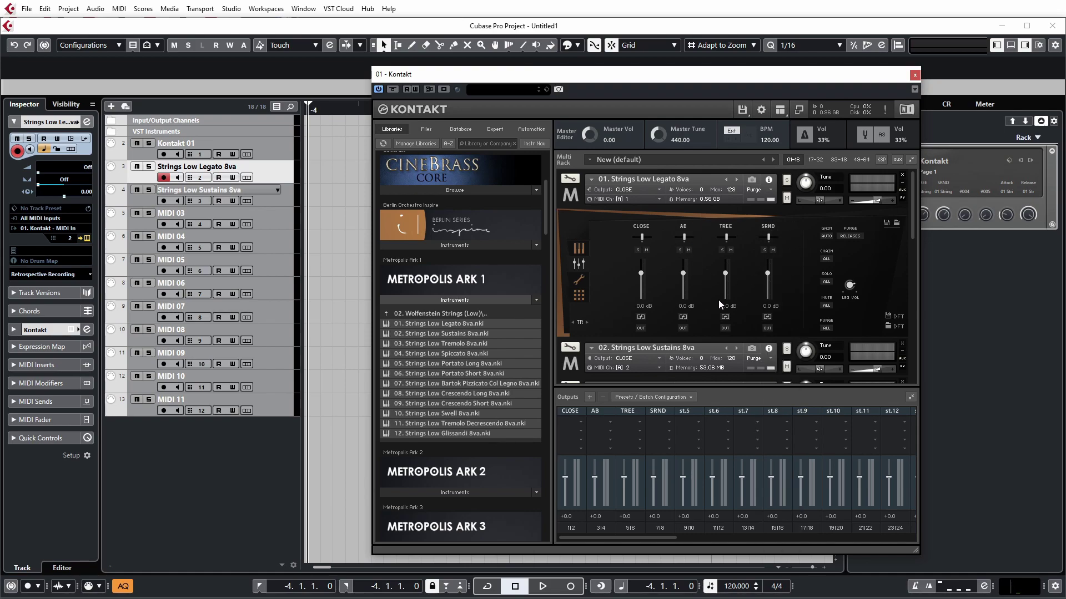
{"action": "left_click", "coordinate": [574, 195]}
Step: Route Strings Low Sustains' AB, TREE and SRND mics to the AB, TREE and SRND outputs
{"action": "left_click", "coordinate": [570, 235]}
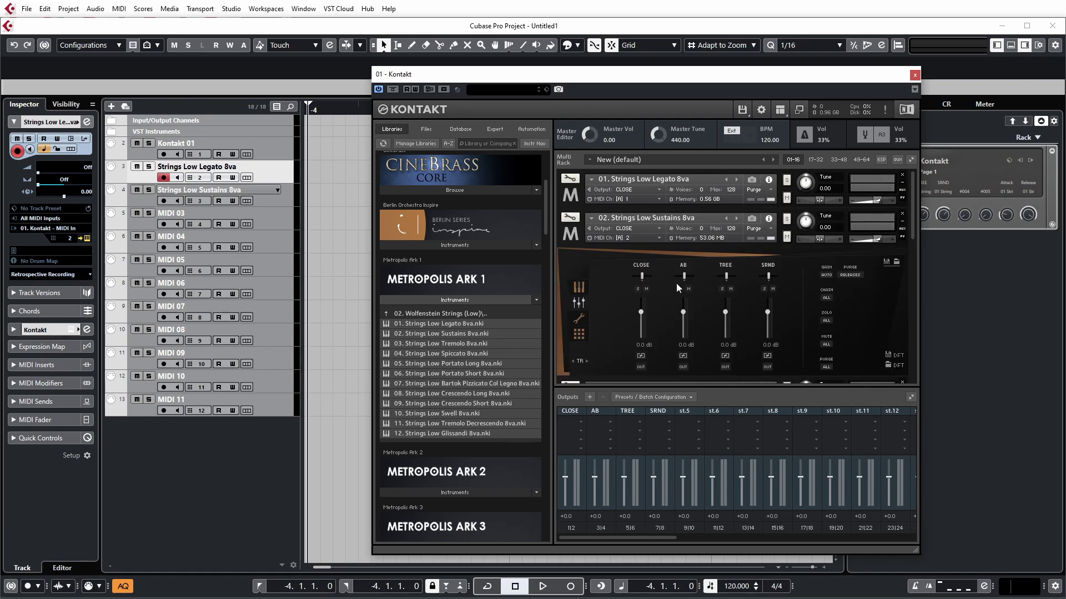
{"action": "left_click", "coordinate": [682, 367]}
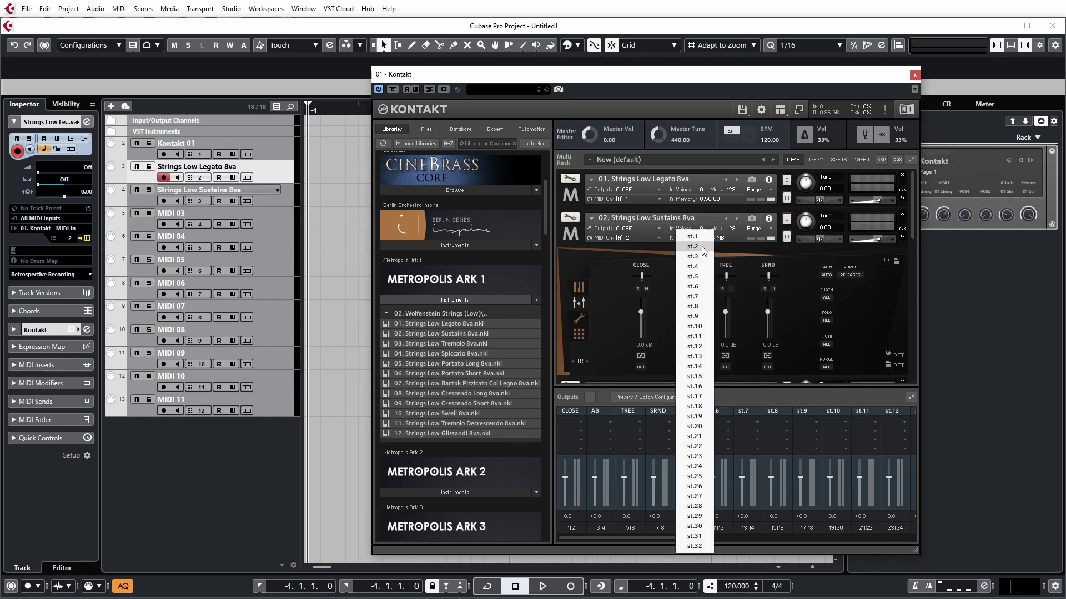
{"action": "left_click", "coordinate": [706, 252]}
{"action": "left_click", "coordinate": [725, 367]}
{"action": "left_click", "coordinate": [743, 257]}
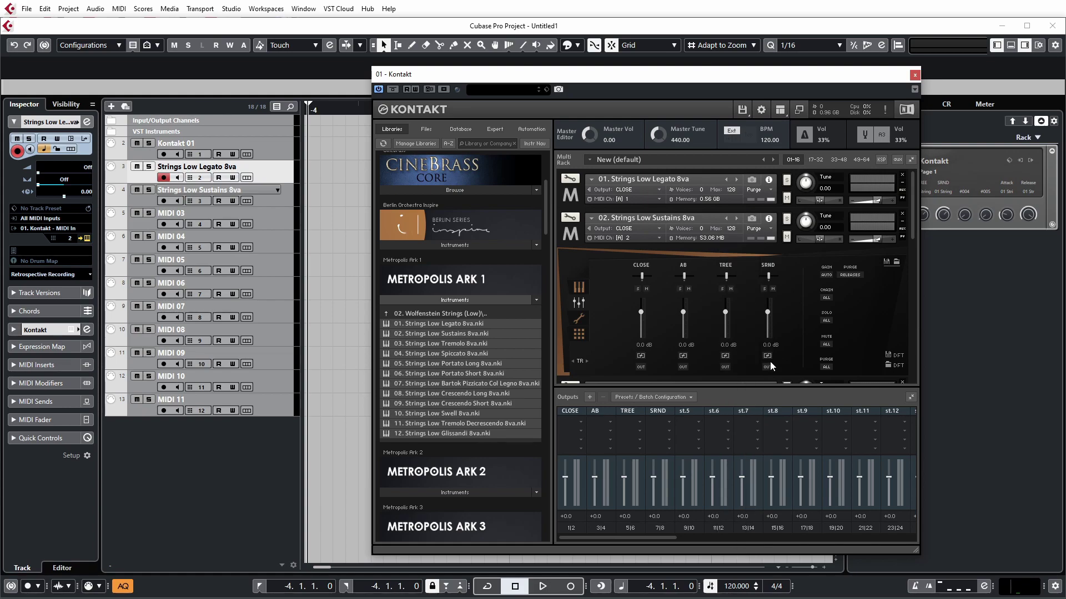
{"action": "left_click", "coordinate": [767, 366]}
{"action": "left_click", "coordinate": [788, 266]}
{"action": "left_click", "coordinate": [576, 235]}
Step: Route Strings Low Tremolo's AB, TREE and SRND mics to their matching outputs
{"action": "left_click", "coordinate": [571, 277]}
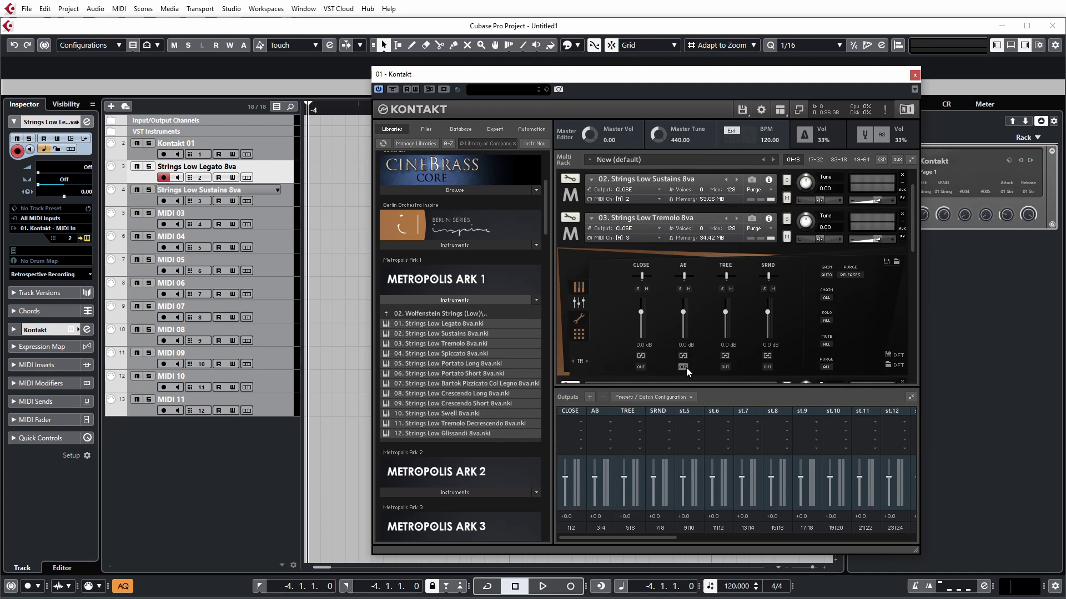
{"action": "left_click", "coordinate": [683, 367]}
{"action": "left_click", "coordinate": [694, 247]}
{"action": "left_click", "coordinate": [725, 367]}
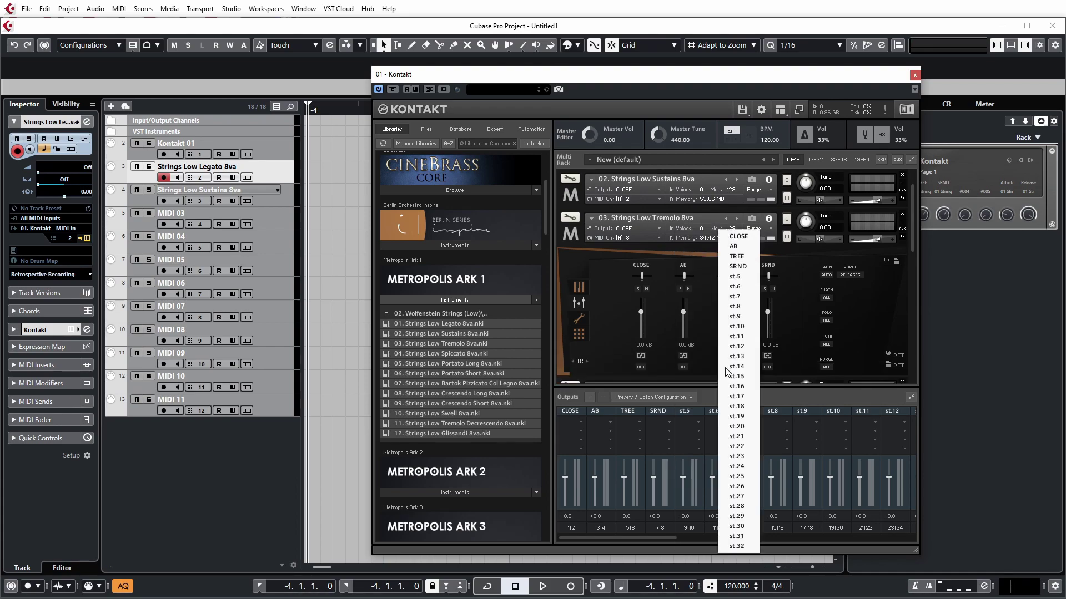
{"action": "left_click", "coordinate": [736, 256]}
{"action": "left_click", "coordinate": [767, 367]}
{"action": "left_click", "coordinate": [780, 267]}
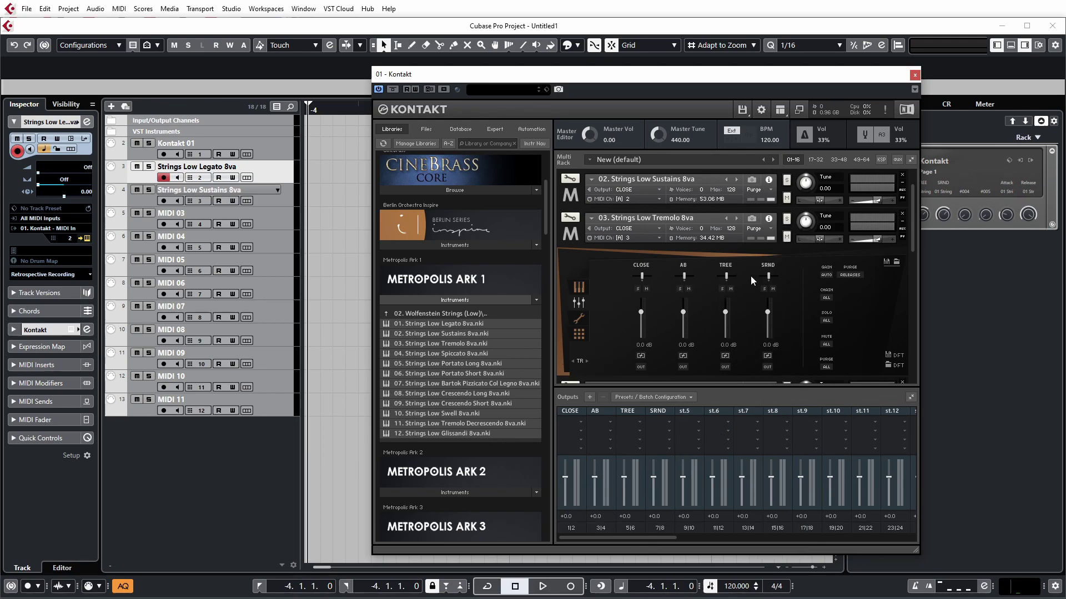
{"action": "left_click", "coordinate": [576, 237]}
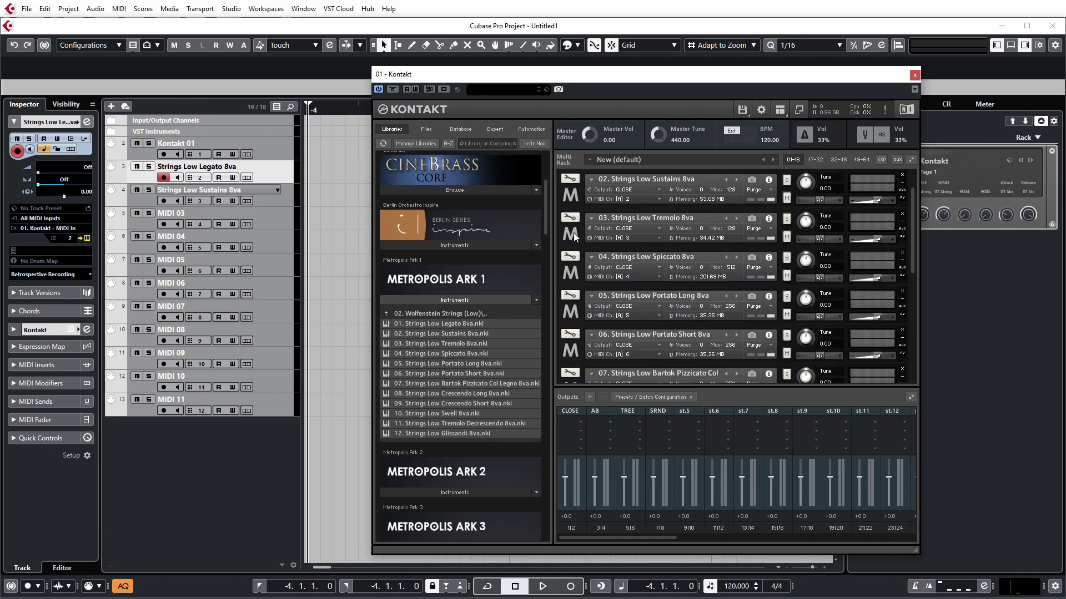
Step: Shift the Kontakt window left, narrow the project window, then close Kontakt
{"action": "left_click_drag", "start_coordinate": [806, 80], "coordinate": [743, 84]}
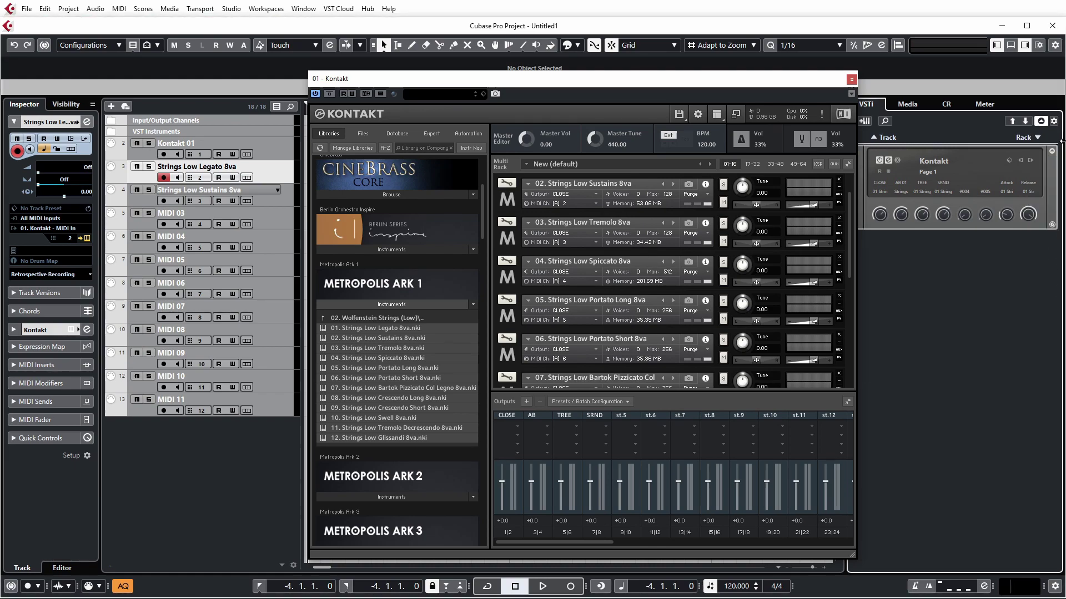
{"action": "left_click_drag", "start_coordinate": [1062, 135], "coordinate": [922, 164]}
{"action": "left_click", "coordinate": [856, 81]}
Step: Activate Kontakt outputs st.2, st.3 and st.4 in the VSTi rack's outputs list
{"action": "left_click", "coordinate": [908, 151]}
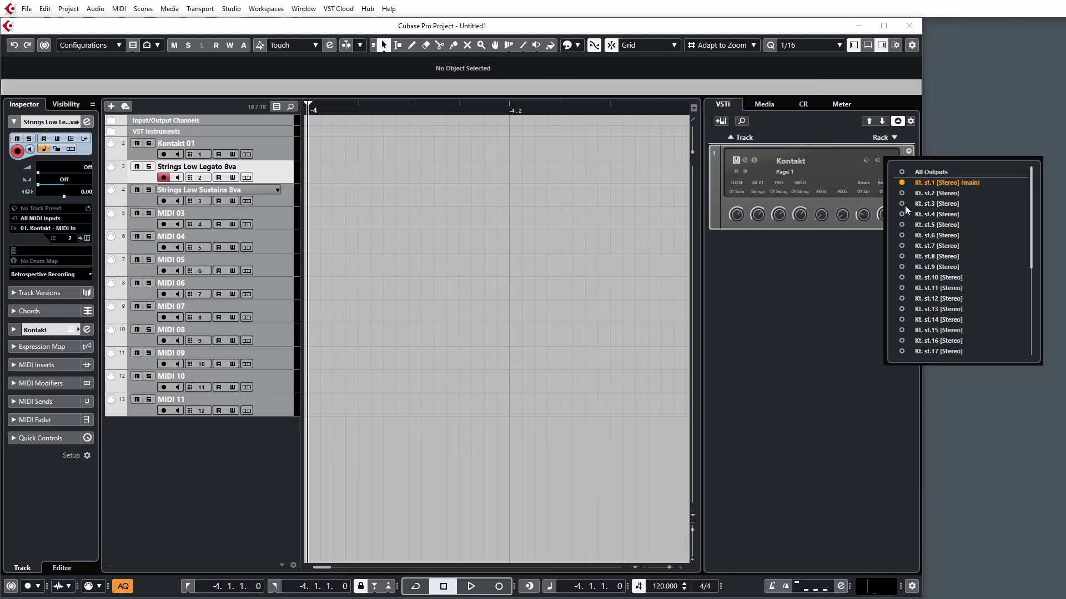
{"action": "left_click", "coordinate": [901, 204]}
{"action": "left_click", "coordinate": [901, 214]}
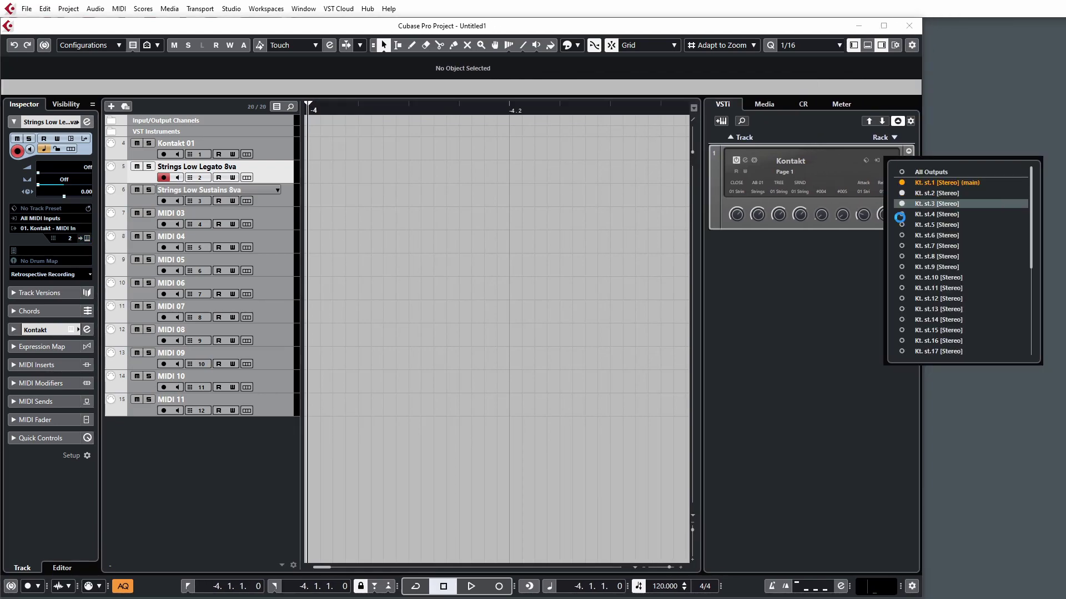
{"action": "left_click", "coordinate": [805, 359]}
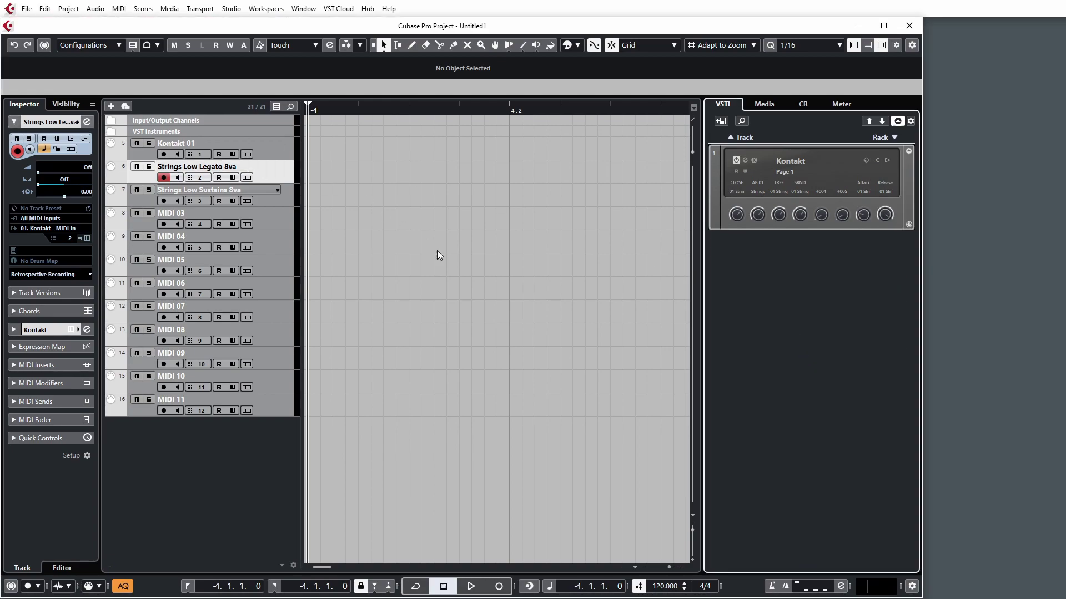
Step: Rename the Kontakt rack in the VST Instruments folder to 'Low Strings'
{"action": "left_click", "coordinate": [112, 133]}
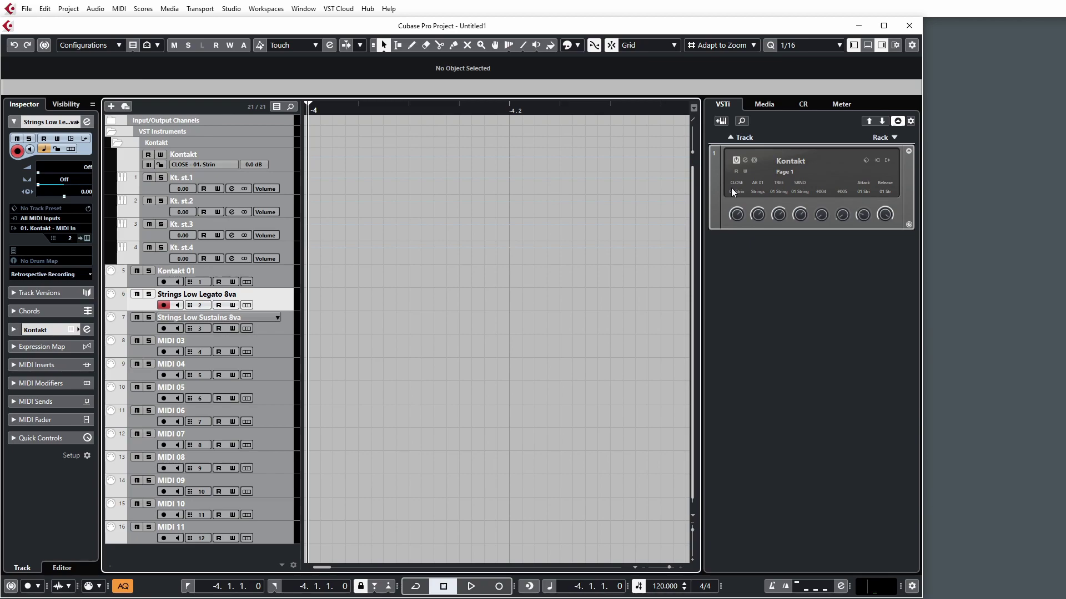
{"action": "double_click", "coordinate": [821, 160]}
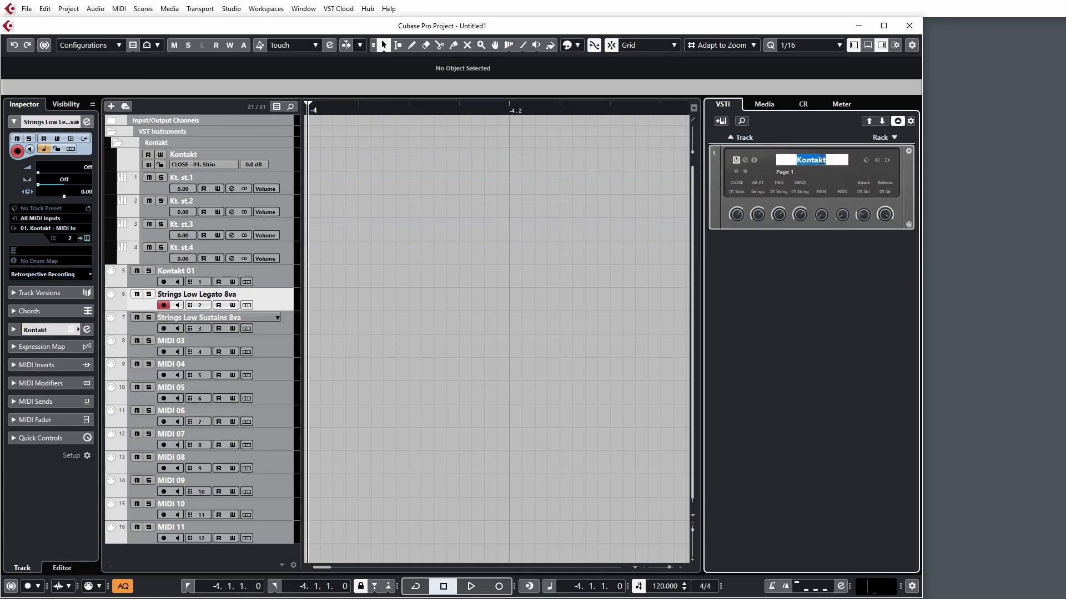
{"action": "type", "text": "Str"}
{"action": "key", "text": "BackSpace"}
{"action": "key", "text": "BackSpace"}
{"action": "key", "text": "BackSpace"}
{"action": "type", "text": "Low Strings"}
{"action": "key", "text": "Return"}
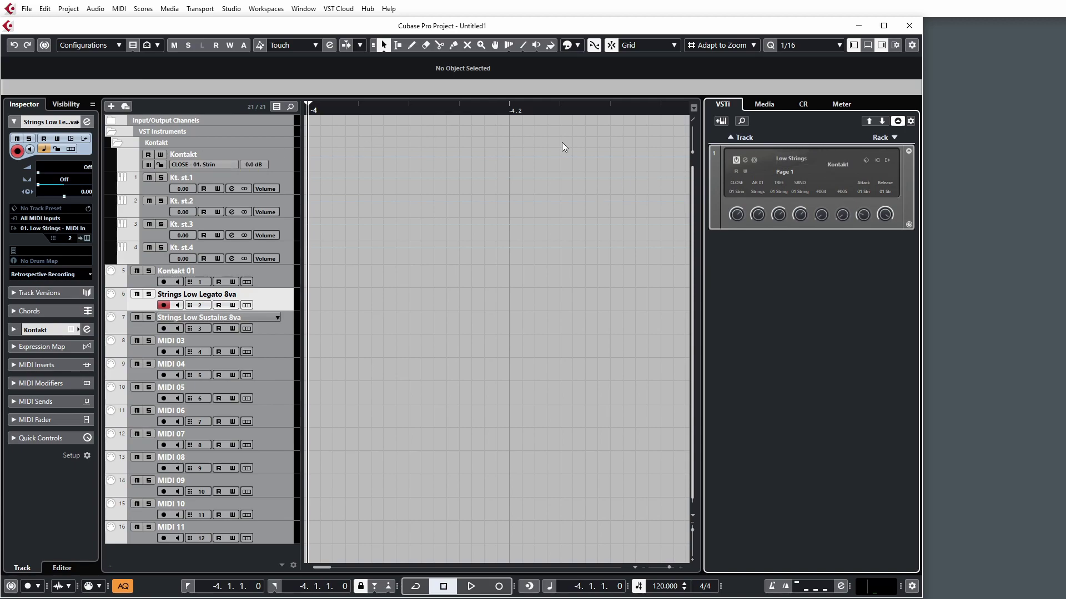
Step: Rename the four Kontakt output tracks to CLOSE, AB, TREE and SRND
{"action": "double_click", "coordinate": [205, 178]}
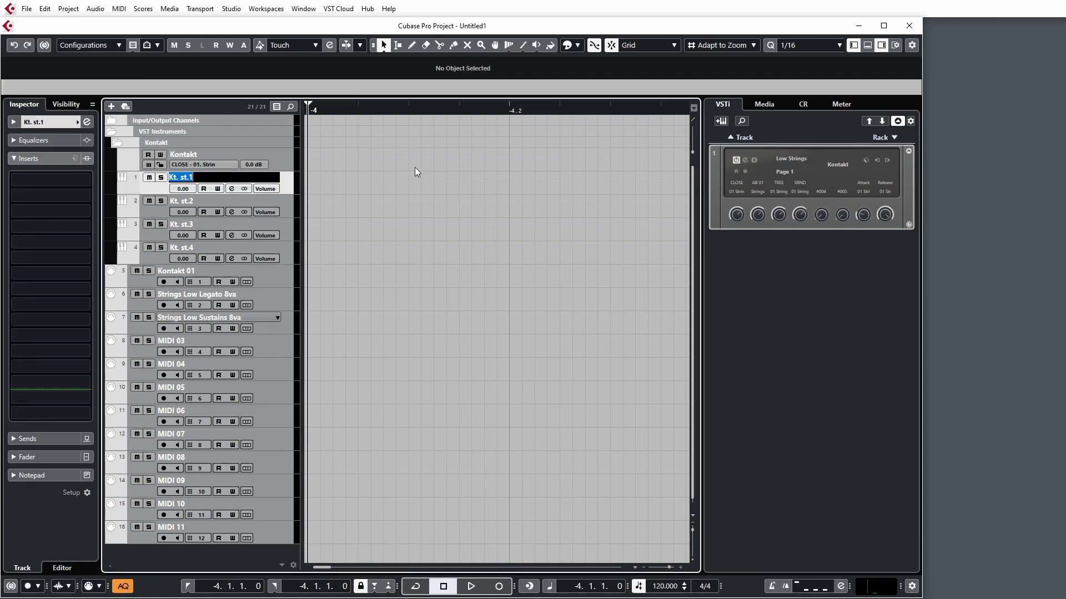
{"action": "type", "text": "CLOSE"}
{"action": "key", "text": "Return"}
{"action": "double_click", "coordinate": [205, 201]}
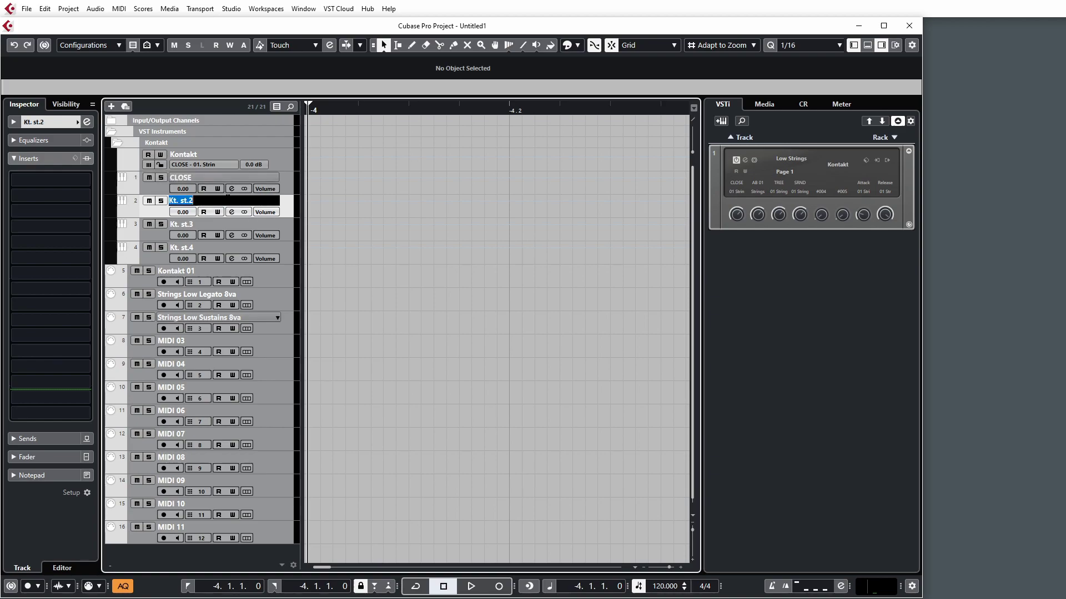
{"action": "type", "text": "AB"}
{"action": "key", "text": "Tab"}
{"action": "type", "text": "TREE"}
{"action": "key", "text": "Tab"}
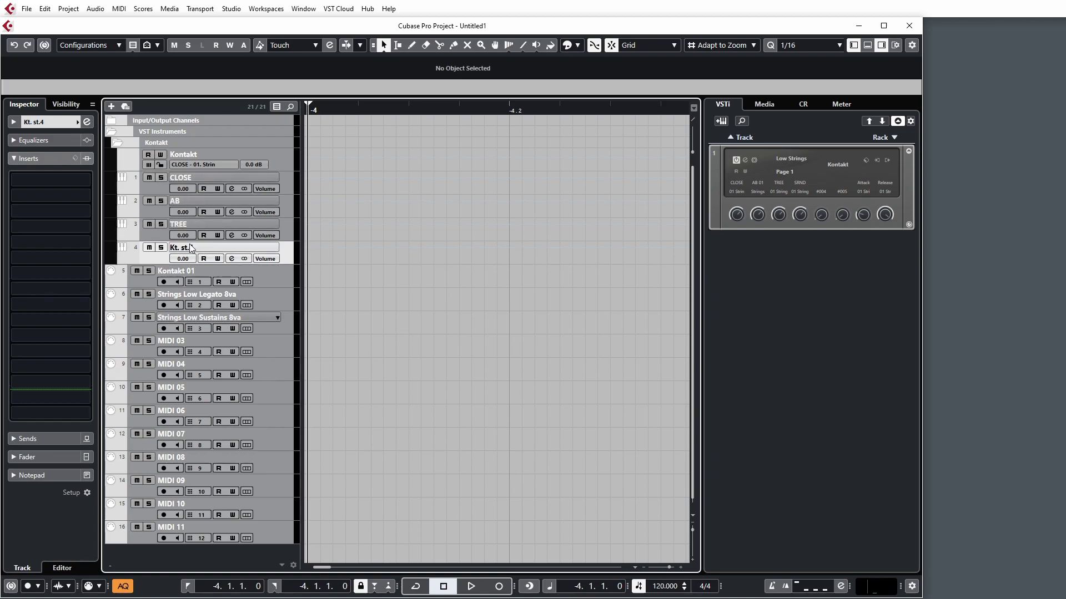
{"action": "type", "text": "SRND"}
{"action": "key", "text": "Return"}
{"action": "left_click", "coordinate": [205, 141]}
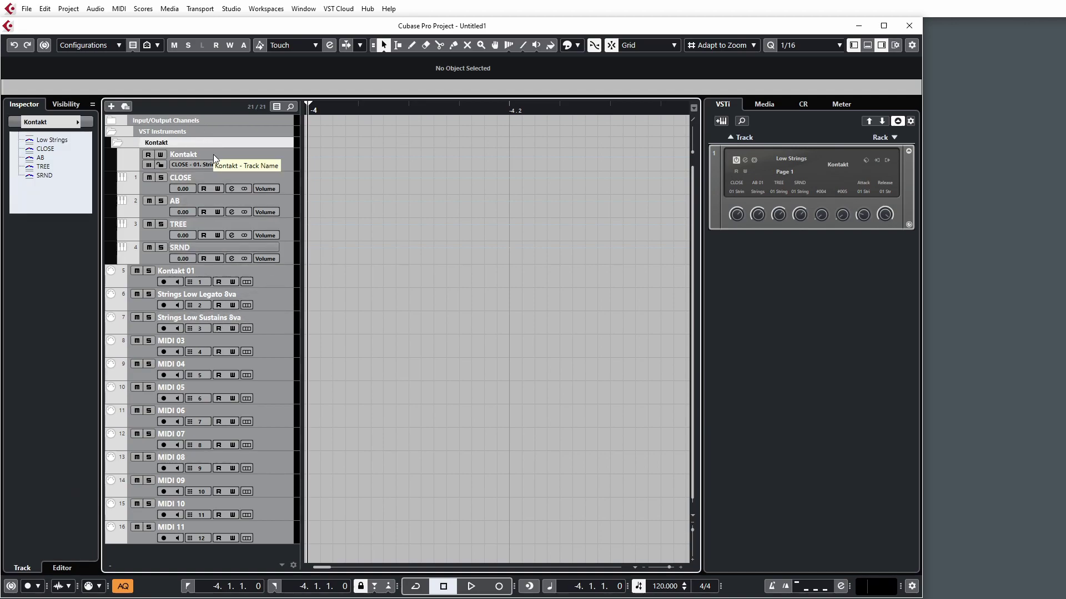
Step: Name the folder LOW STRINGS and colour tracks Kontakt 01 through MIDI 11 green
{"action": "type", "text": "LOW STRINGS"}
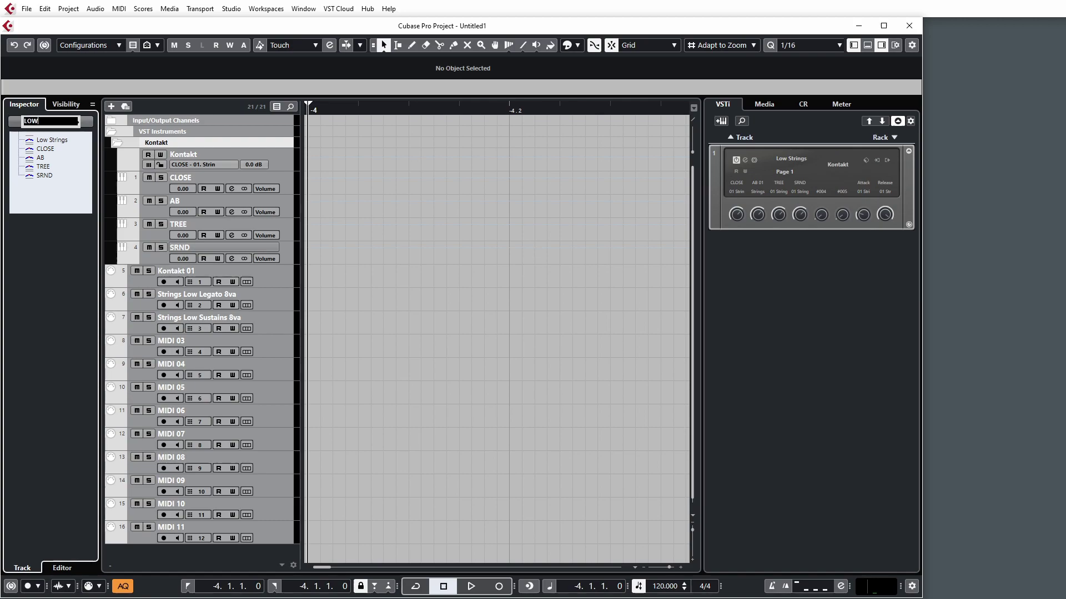
{"action": "key", "text": "Return"}
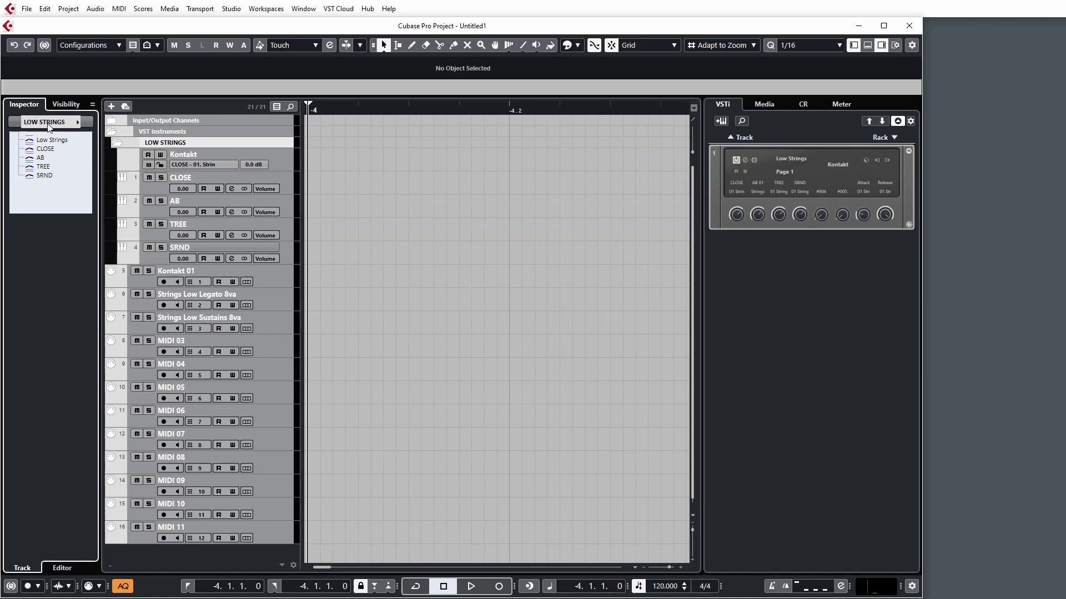
{"action": "left_click", "coordinate": [264, 276]}
{"action": "left_click", "coordinate": [291, 527], "text": "shift"}
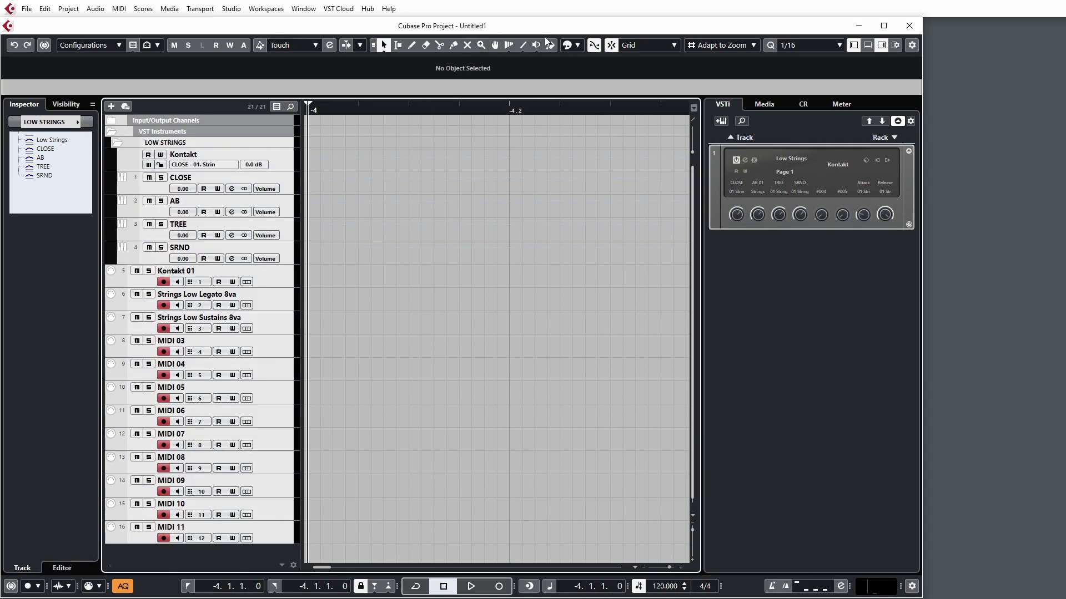
{"action": "left_click", "coordinate": [577, 45]}
{"action": "left_click", "coordinate": [645, 76]}
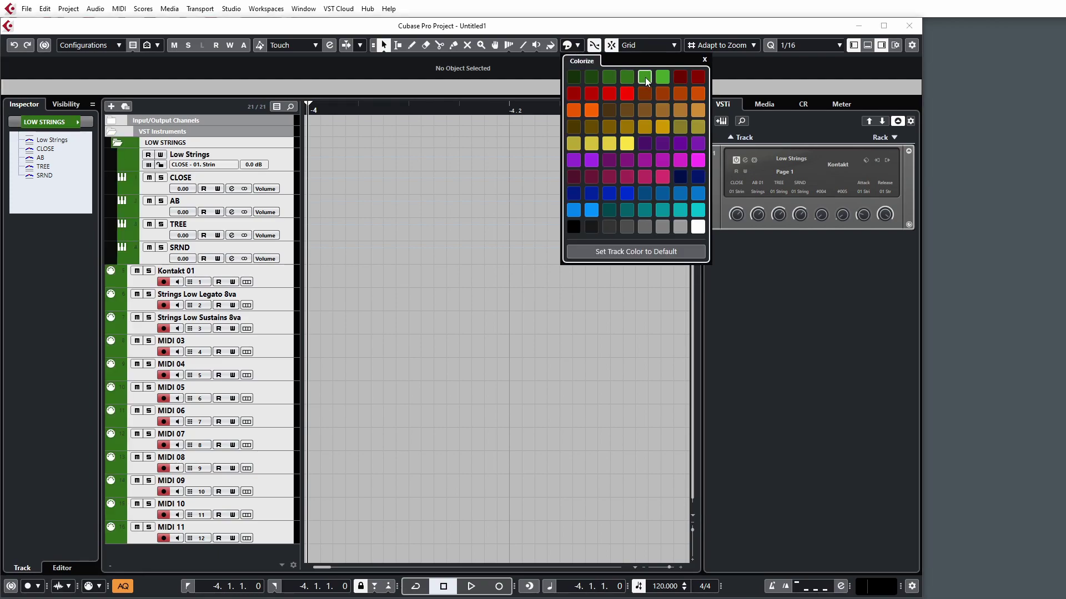
{"action": "left_click", "coordinate": [364, 258]}
Step: Collapse the VST Instruments folder, keep only Kontakt 01 selected, and bring up the MixConsole
{"action": "left_click", "coordinate": [111, 132]}
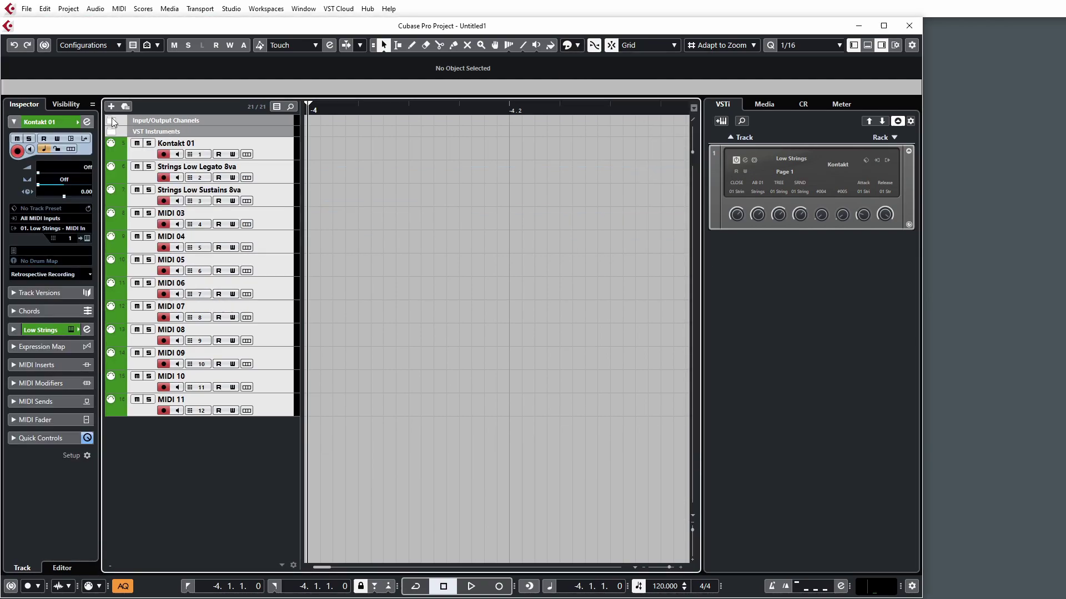
{"action": "left_click", "coordinate": [288, 160]}
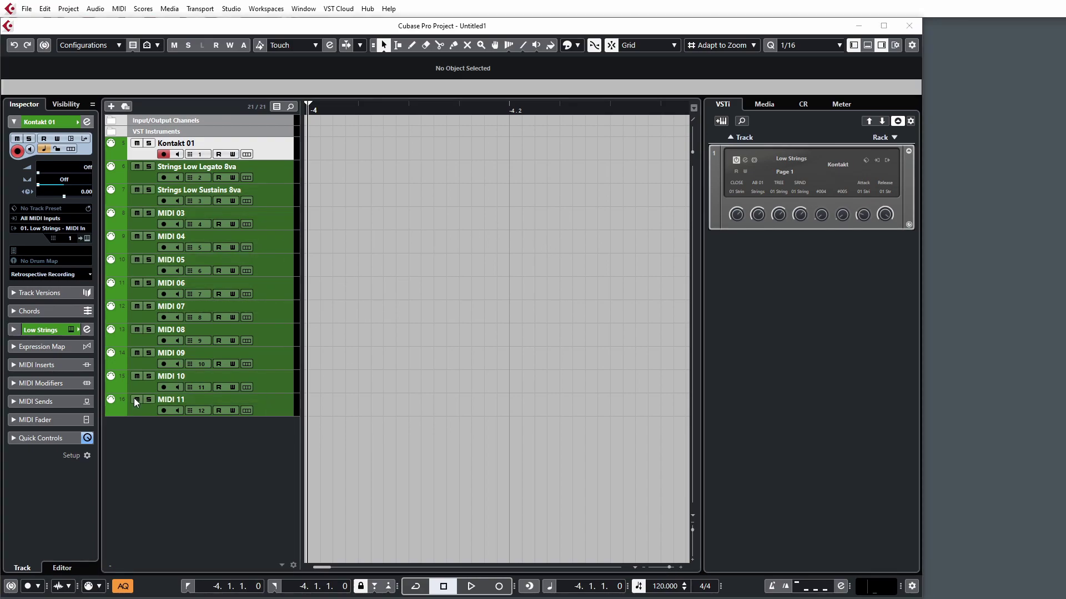
{"action": "key", "text": "alt+F3"}
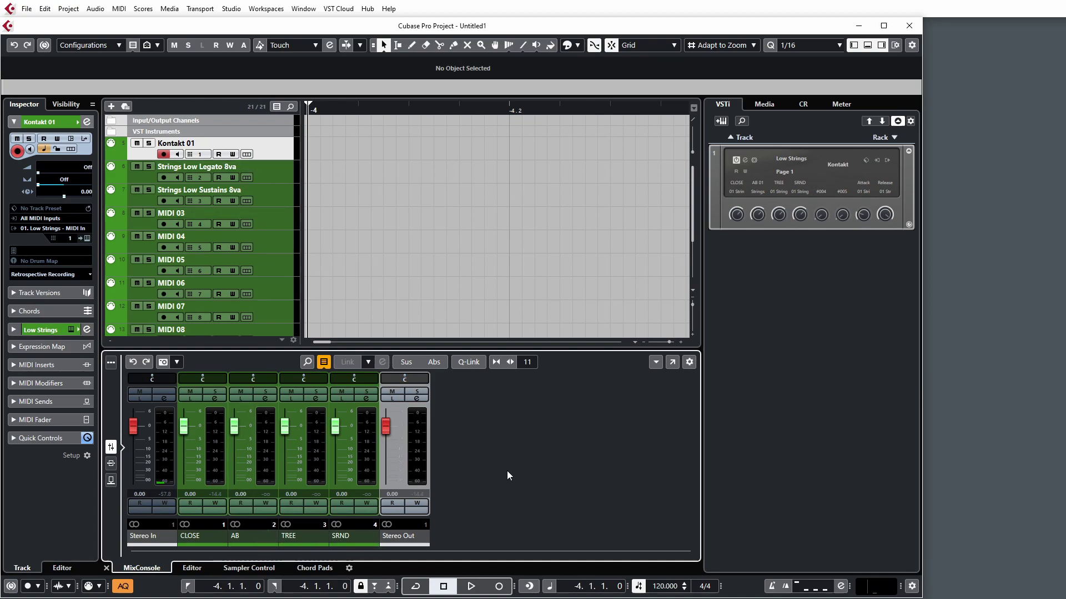
Step: Create a group channel named Low String fed by the CLOSE, AB, TREE and SRND channels
{"action": "left_click", "coordinate": [214, 535]}
{"action": "left_click", "coordinate": [350, 538], "text": "shift"}
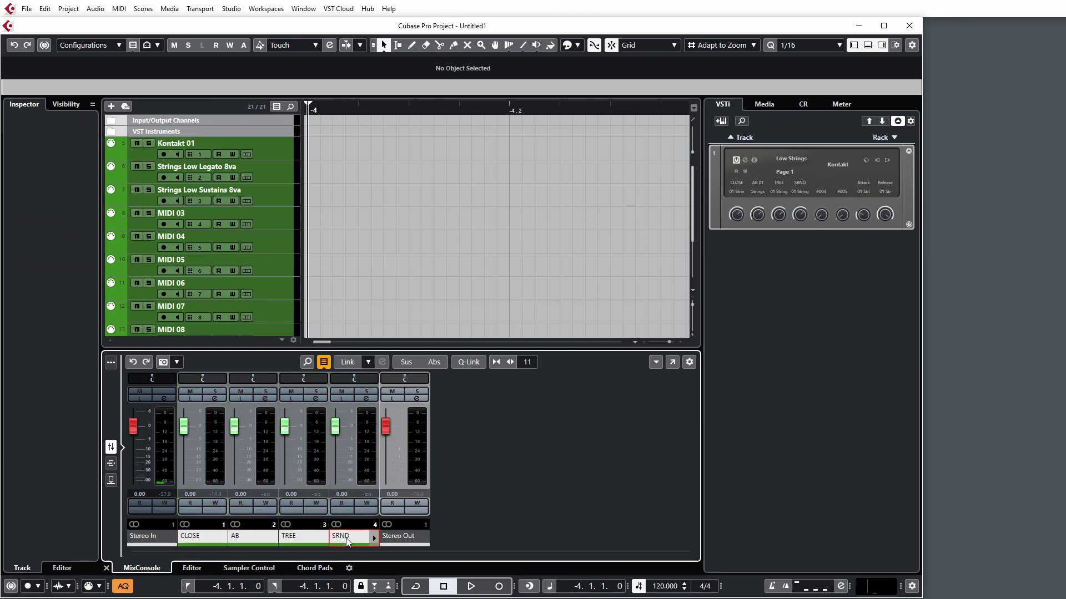
{"action": "right_click", "coordinate": [348, 541]}
{"action": "left_click", "coordinate": [500, 368]}
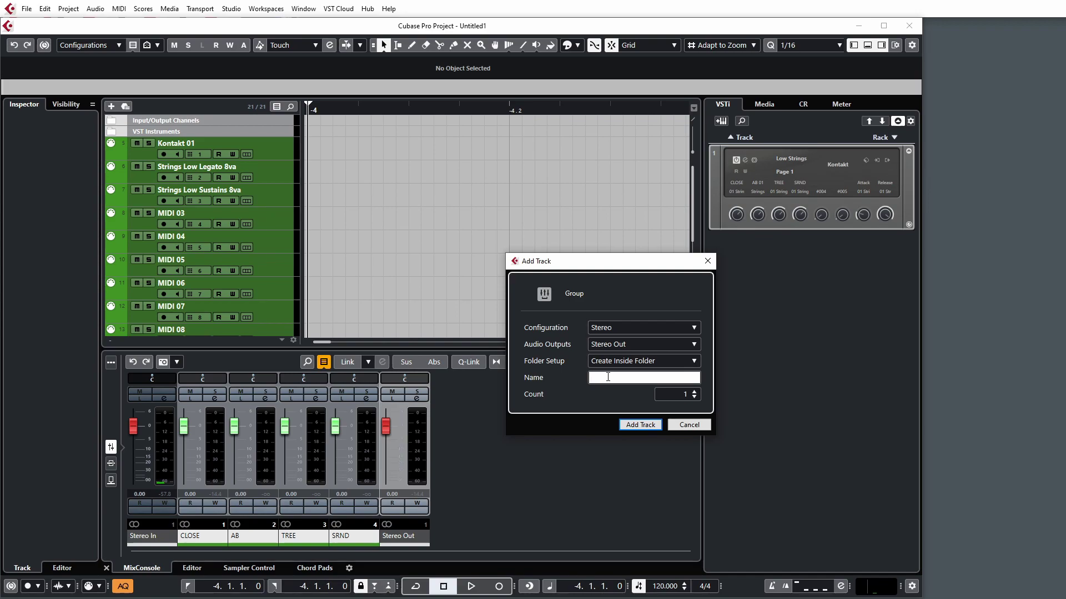
{"action": "type", "text": "Low String"}
{"action": "left_click", "coordinate": [640, 424]}
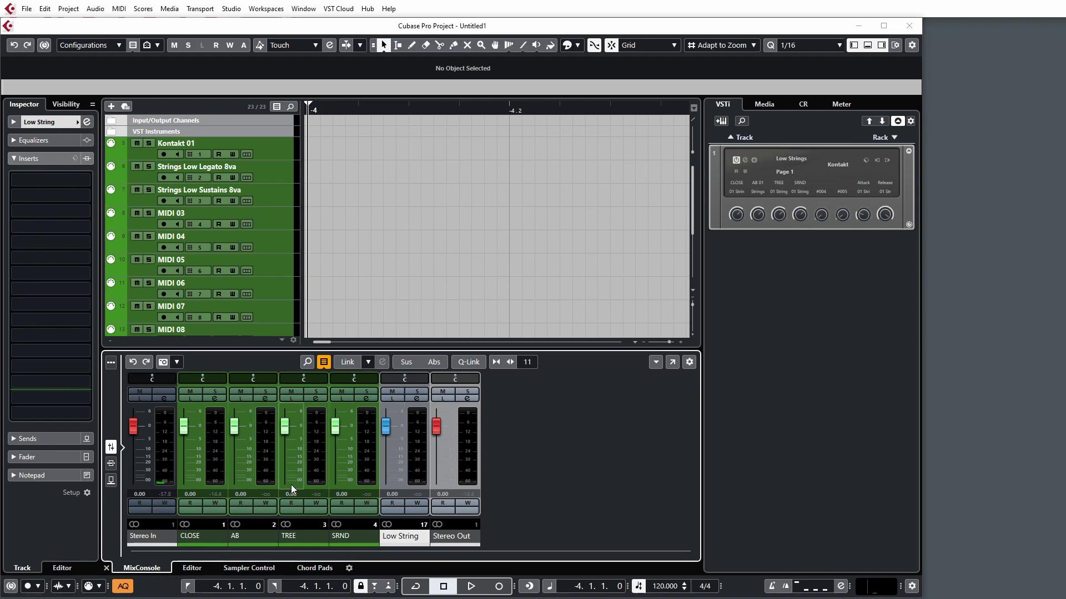
Step: Colour the Low String group channel yellow
{"action": "left_click", "coordinate": [548, 481]}
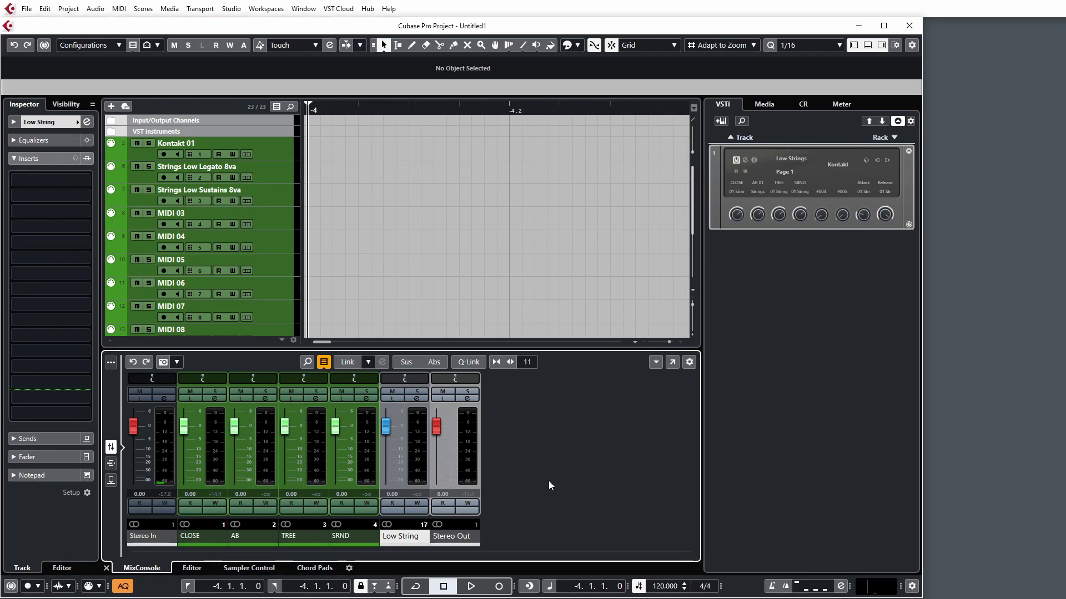
{"action": "left_click", "coordinate": [425, 538]}
{"action": "left_click", "coordinate": [466, 536]}
{"action": "left_click", "coordinate": [466, 535]}
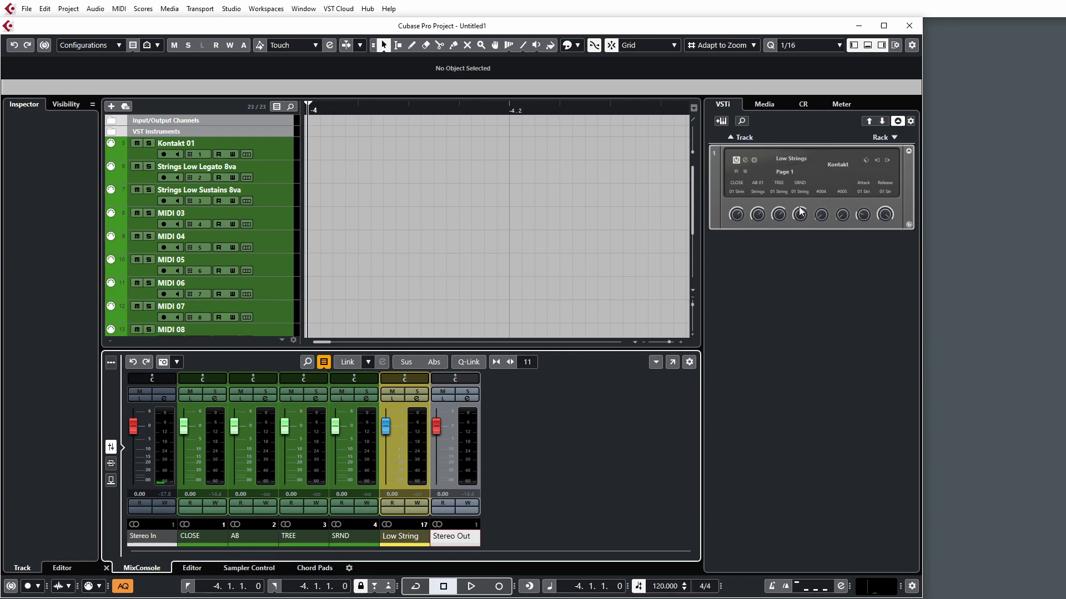
Step: Open the Low Strings Kontakt instrument window and browse another page of rack slots
{"action": "left_click", "coordinate": [745, 160]}
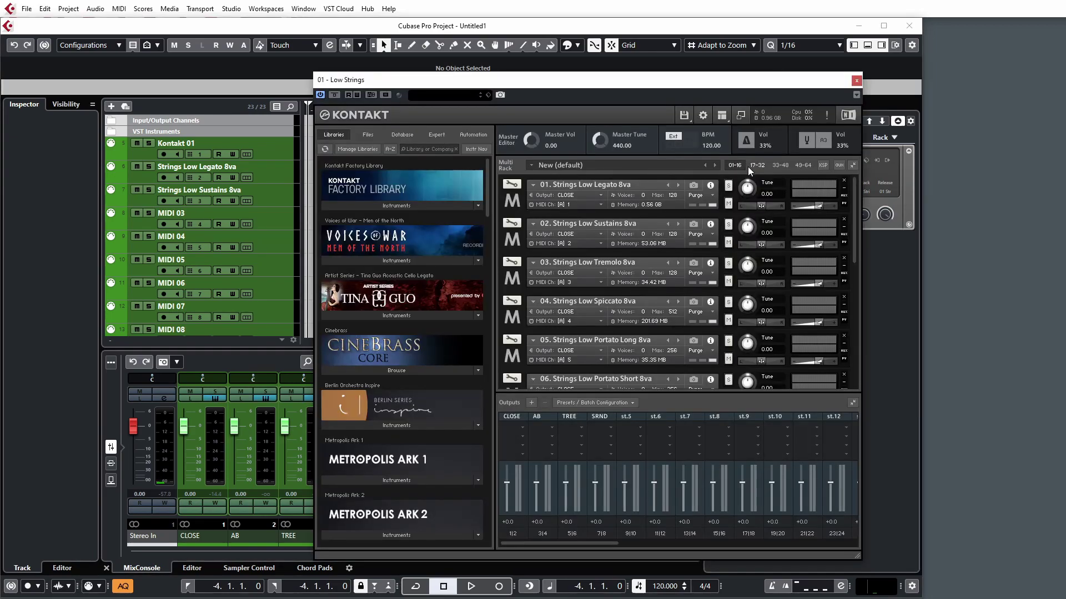
{"action": "scroll", "coordinate": [673, 300], "scroll_direction": "down", "scroll_amount": 3}
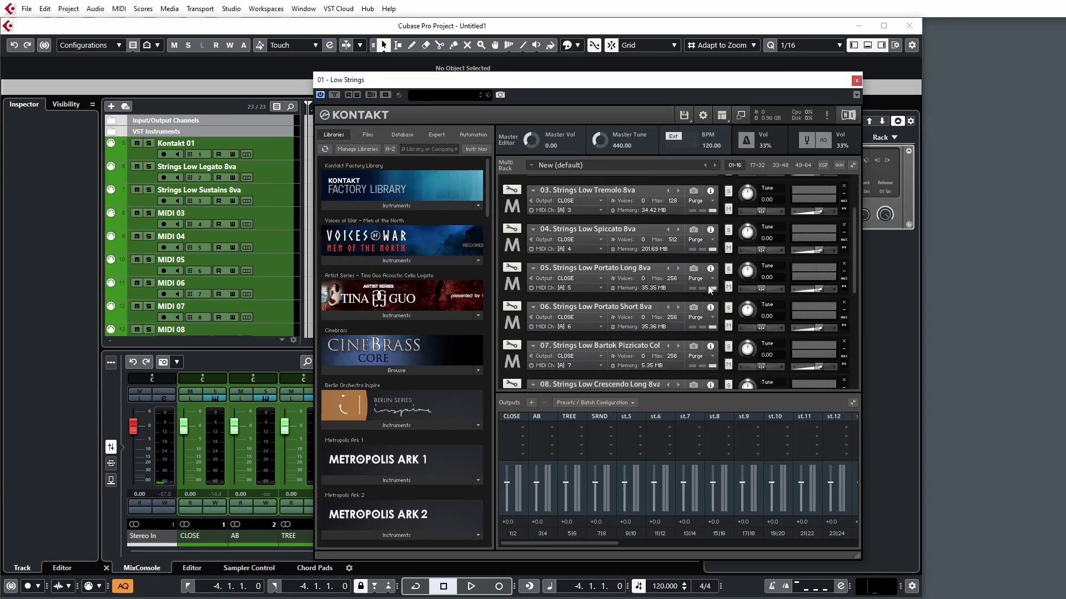
{"action": "scroll", "coordinate": [709, 289], "scroll_direction": "down", "scroll_amount": 2}
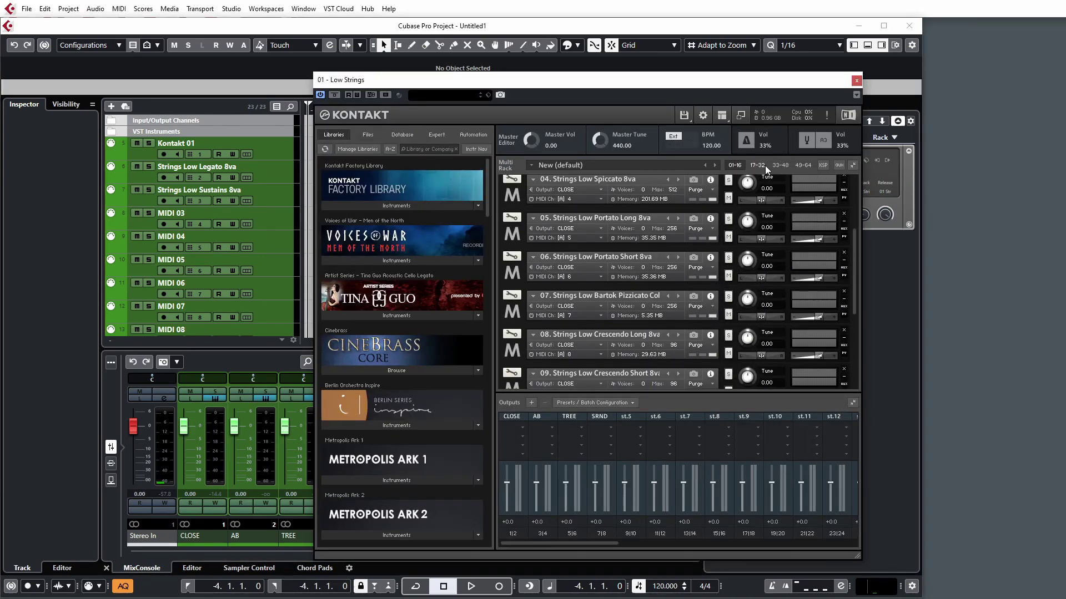
{"action": "left_click", "coordinate": [779, 165]}
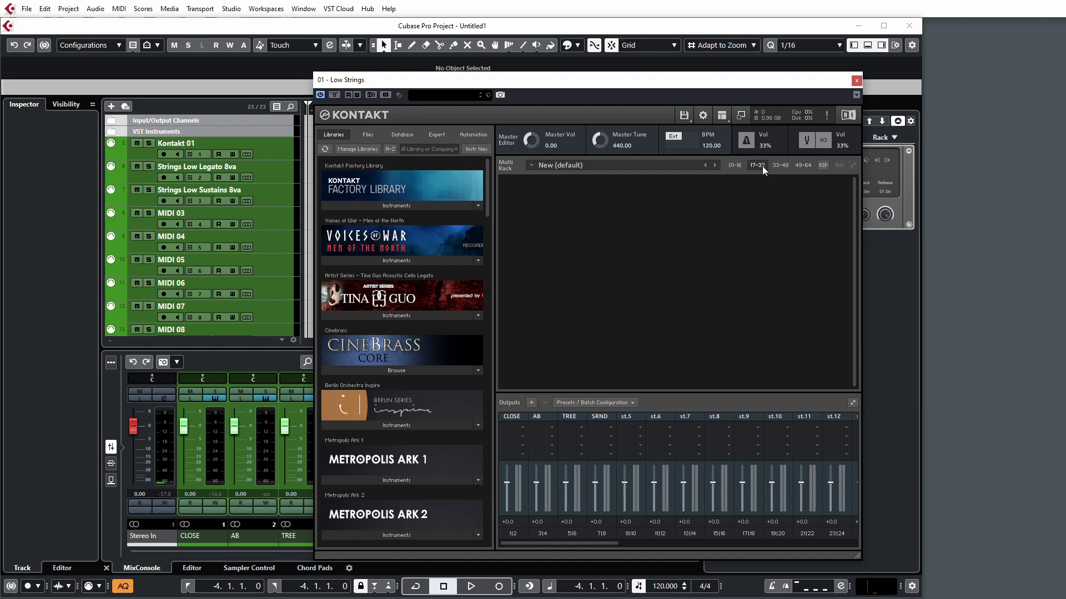
Step: Move the Kontakt window aside and return to the page showing string patches 09–12
{"action": "left_click_drag", "start_coordinate": [794, 81], "coordinate": [629, 91]}
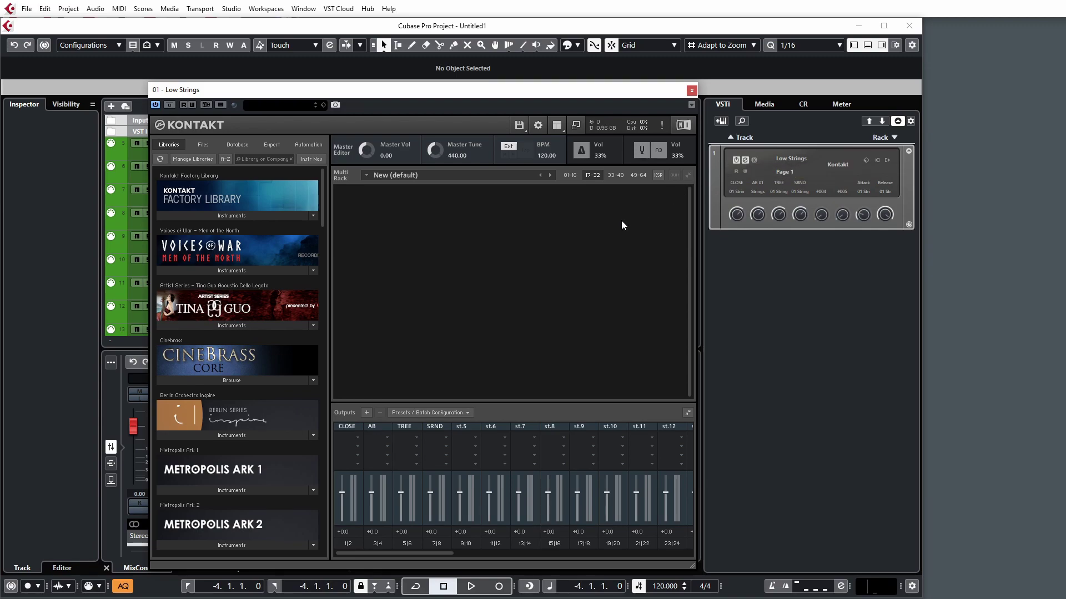
{"action": "left_click_drag", "start_coordinate": [602, 97], "coordinate": [671, 89]}
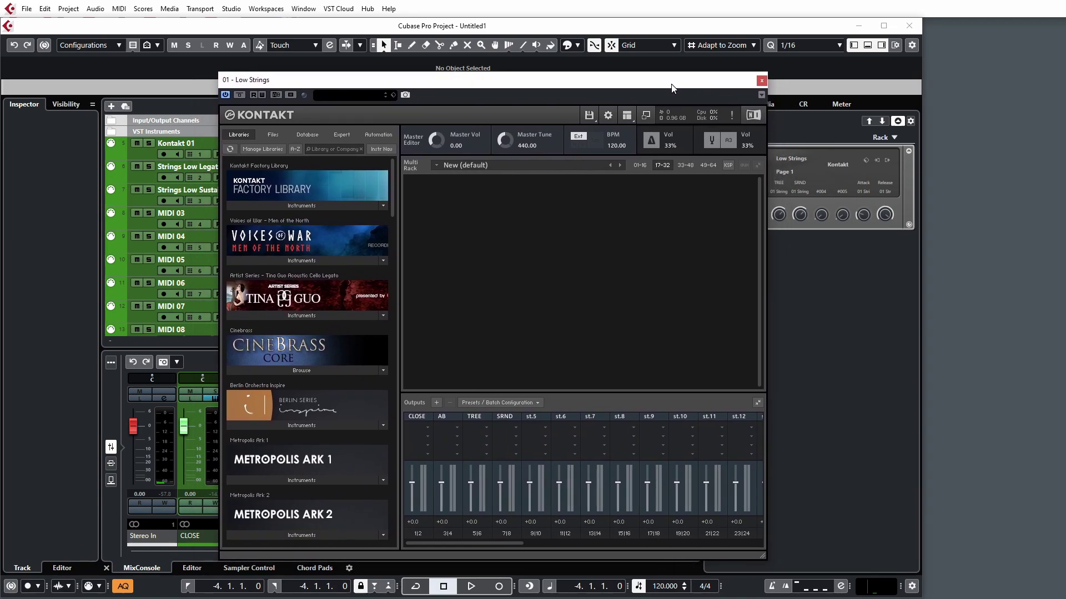
{"action": "left_click", "coordinate": [636, 162]}
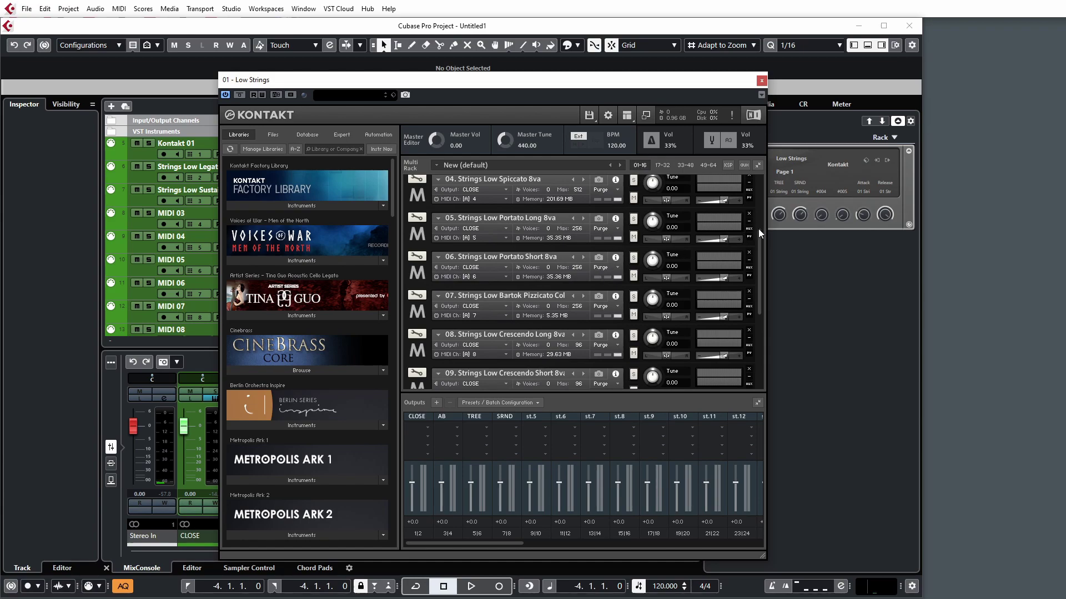
{"action": "left_click_drag", "start_coordinate": [760, 233], "coordinate": [774, 329]}
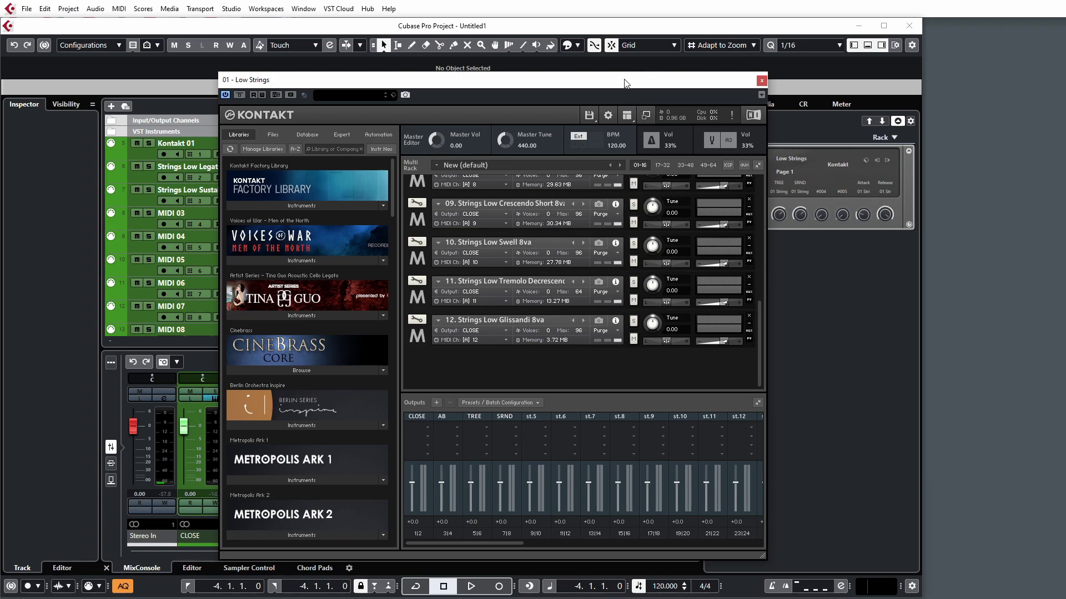
{"action": "left_click_drag", "start_coordinate": [625, 81], "coordinate": [642, 76]}
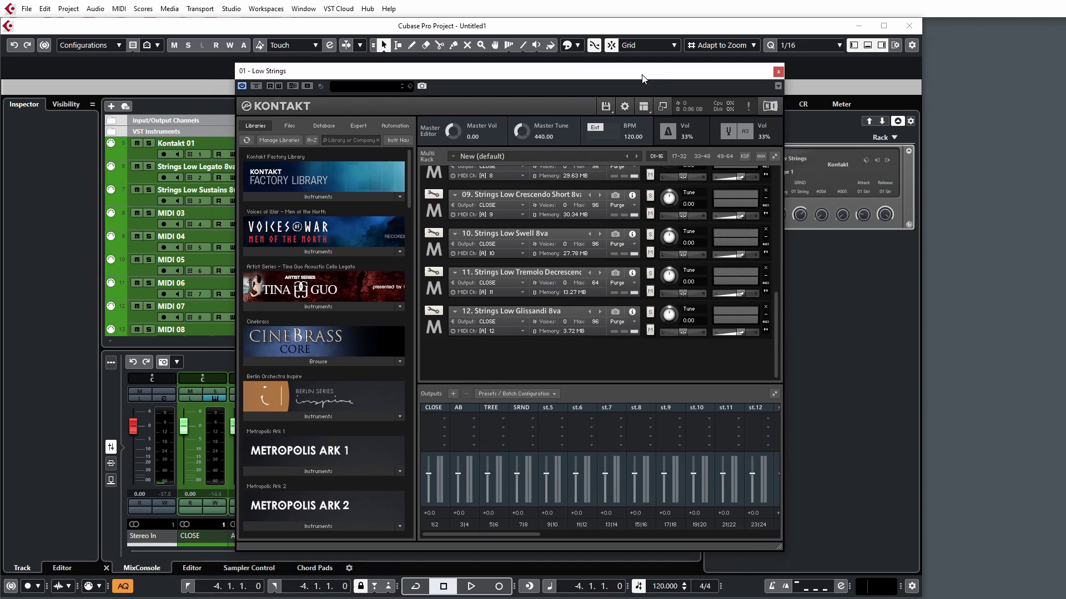